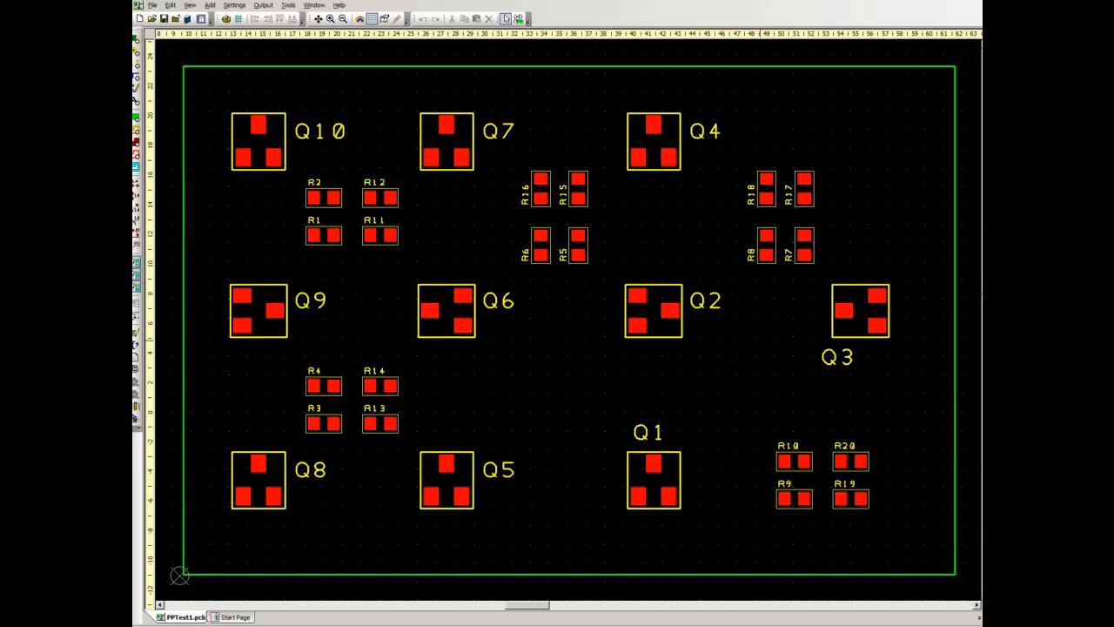
Replicate the entire board, outline and components included, into a panel of 4 columns by 5 rows
key("u")
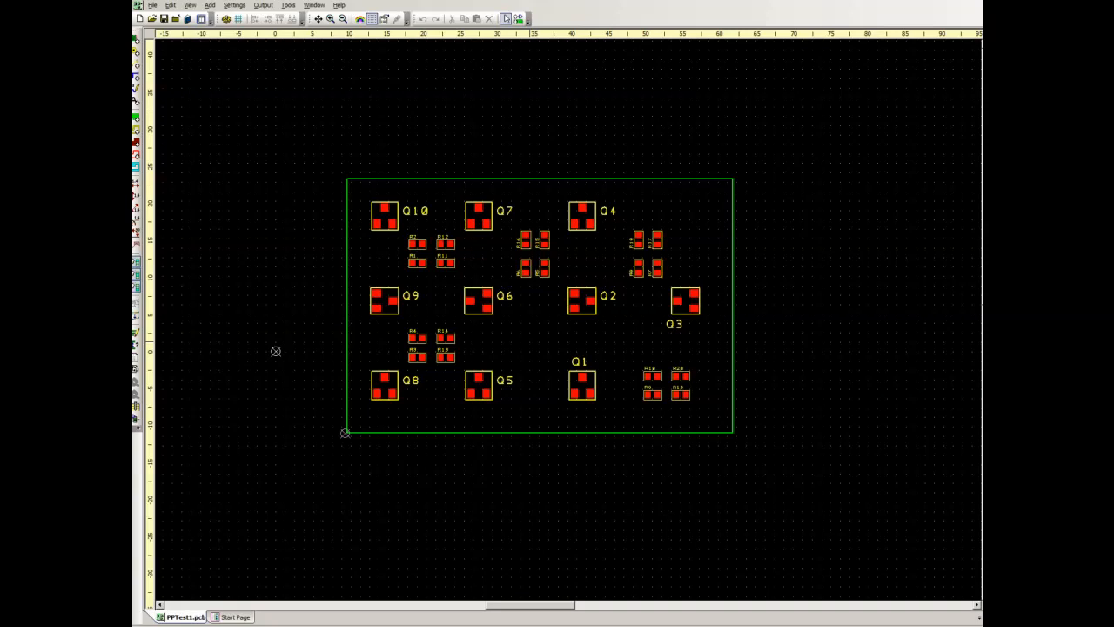
scroll(275, 351, "down", 3)
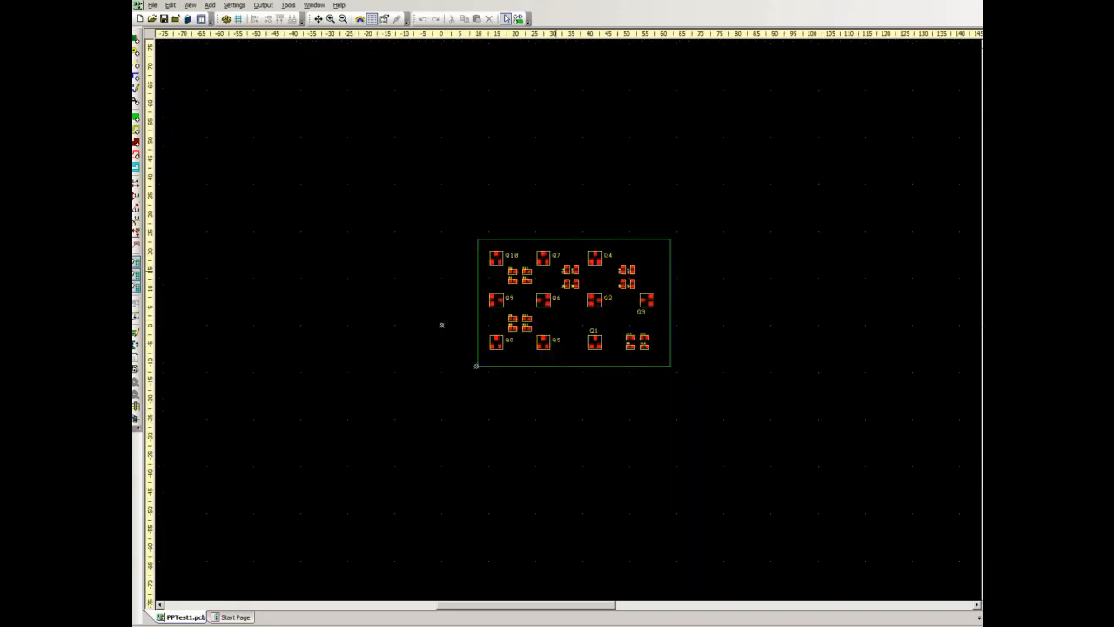
left_click_drag(430, 214, 691, 388)
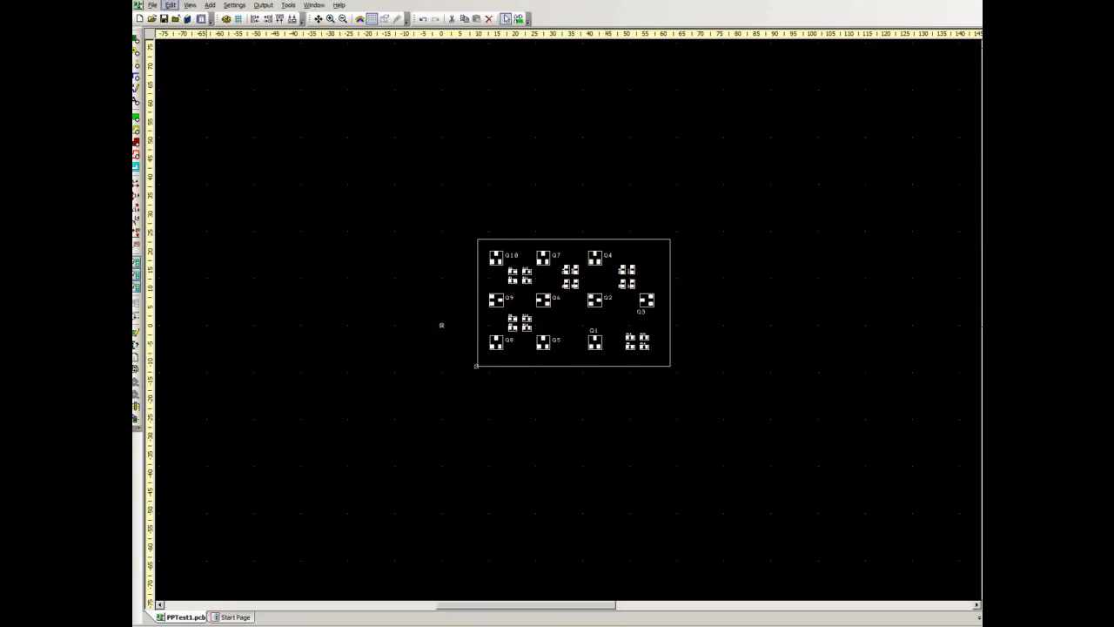
left_click(171, 5)
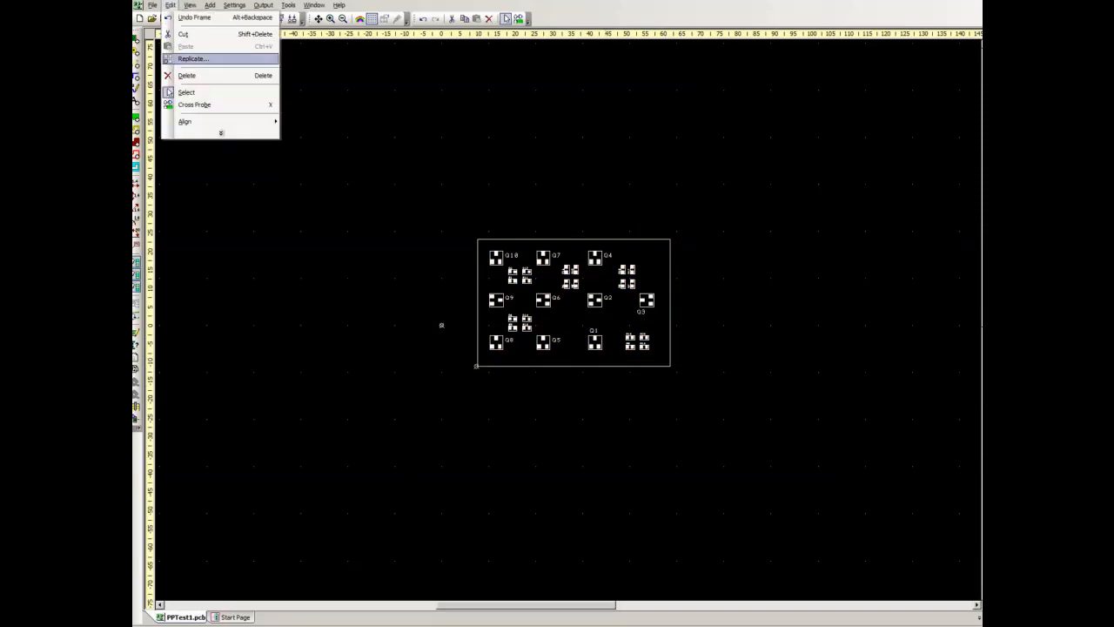
left_click(193, 58)
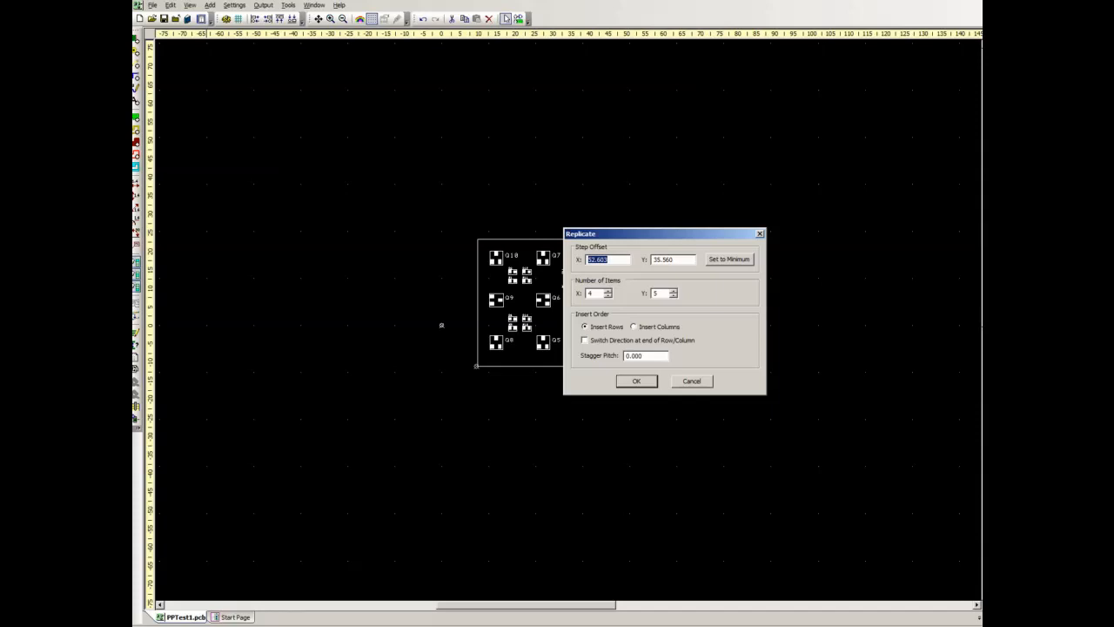
key("Return")
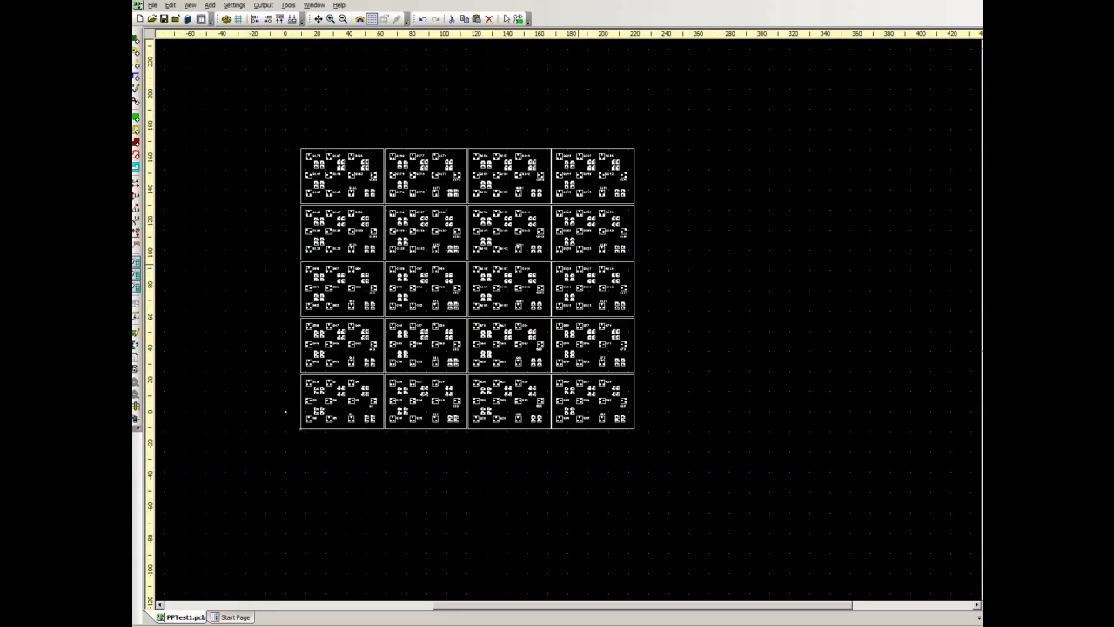
key("z")
key("u")
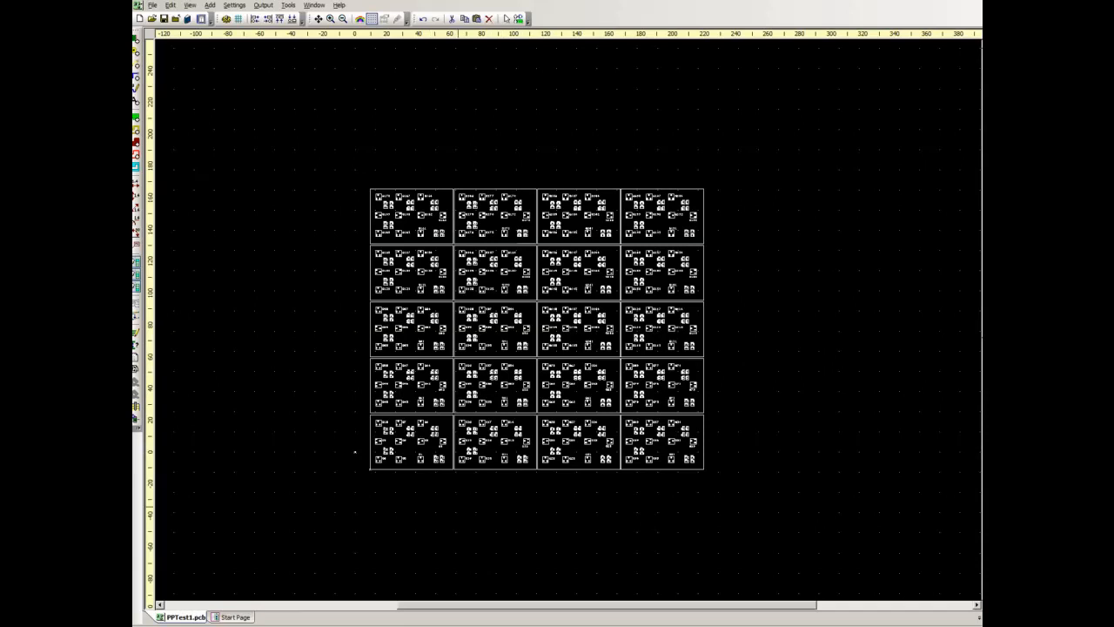
key("Escape")
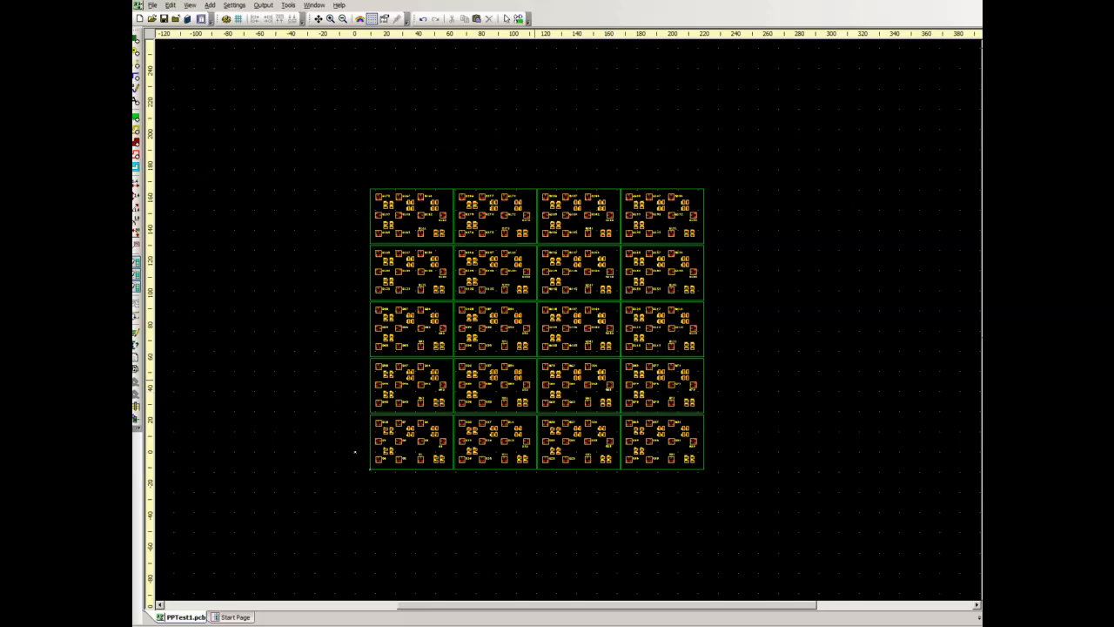
Undo the board replication to return to the single board, and clear the selection
left_click(170, 5)
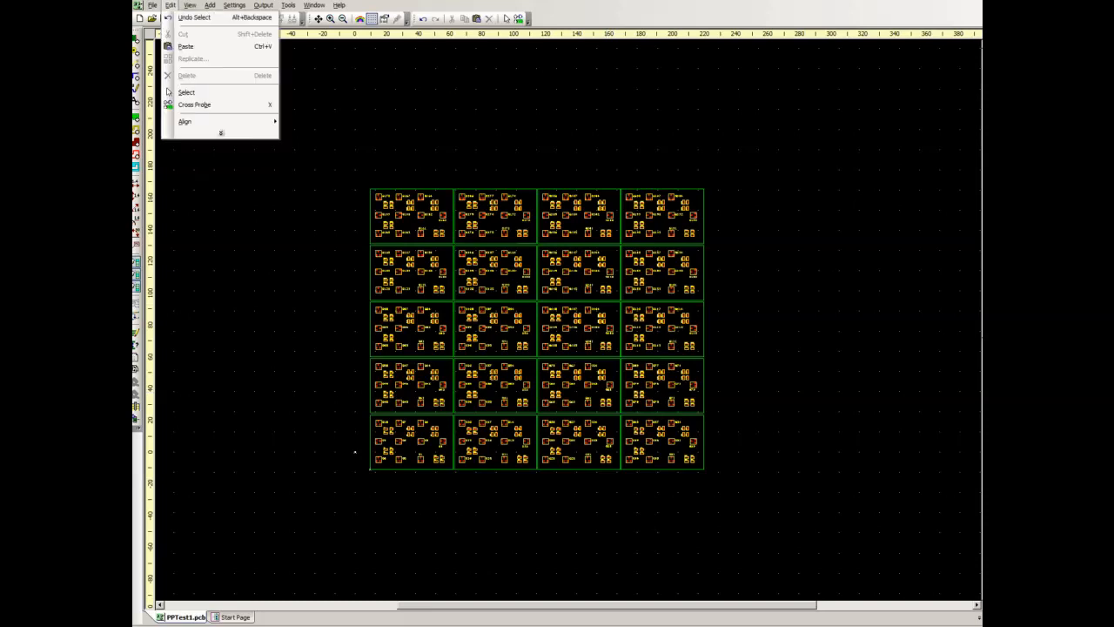
left_click(194, 17)
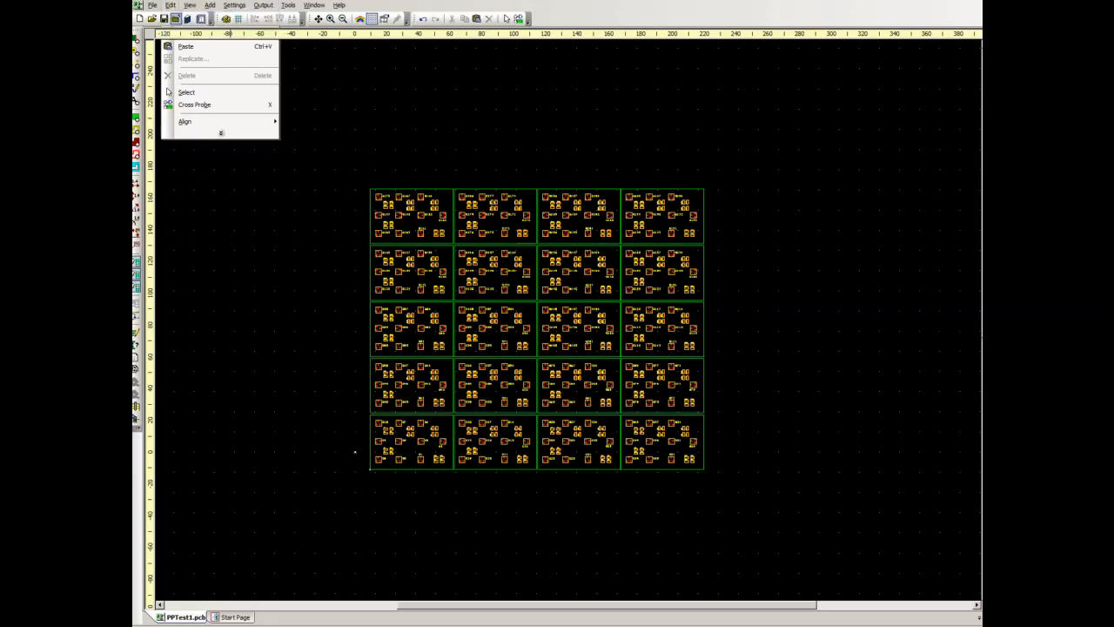
left_click(170, 6)
left_click(194, 17)
scroll(355, 450, "up", 4)
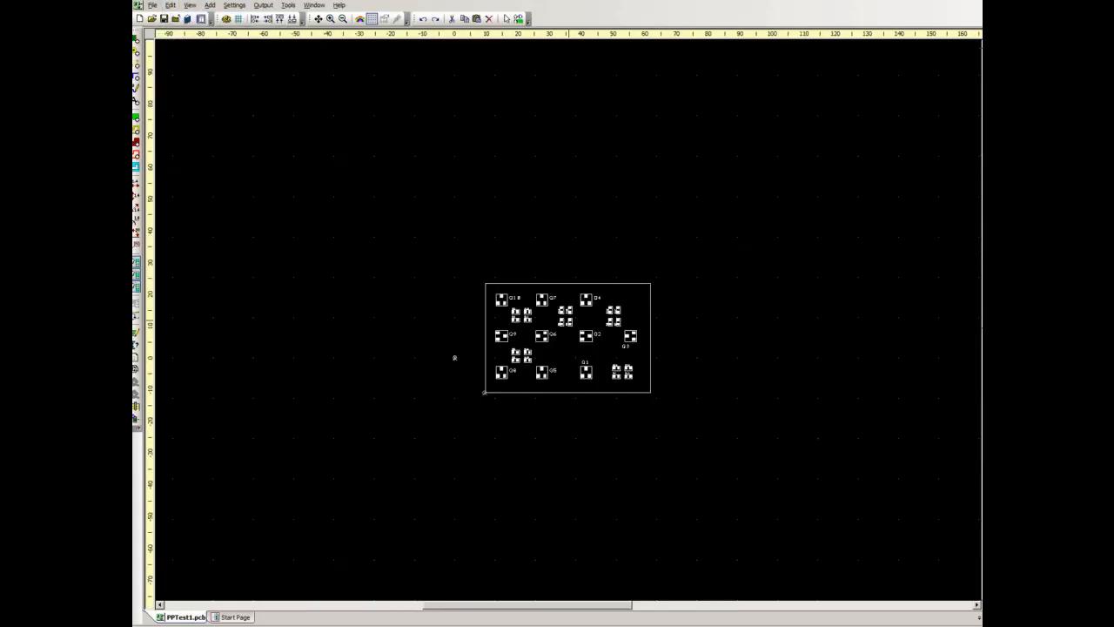
left_click(579, 207)
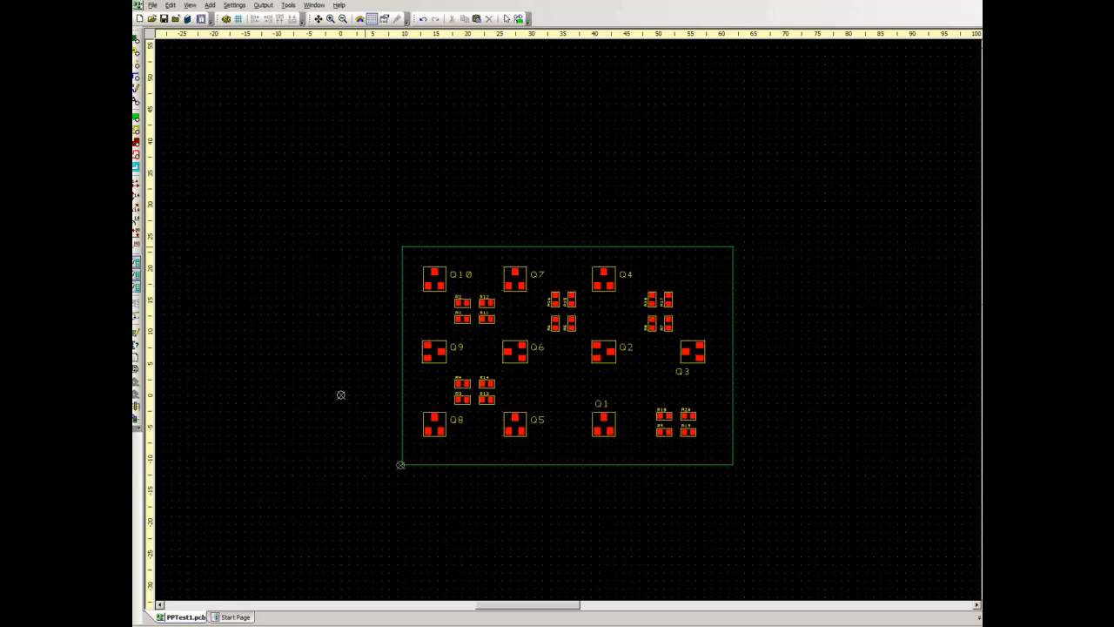
left_click_drag(365, 228, 726, 467)
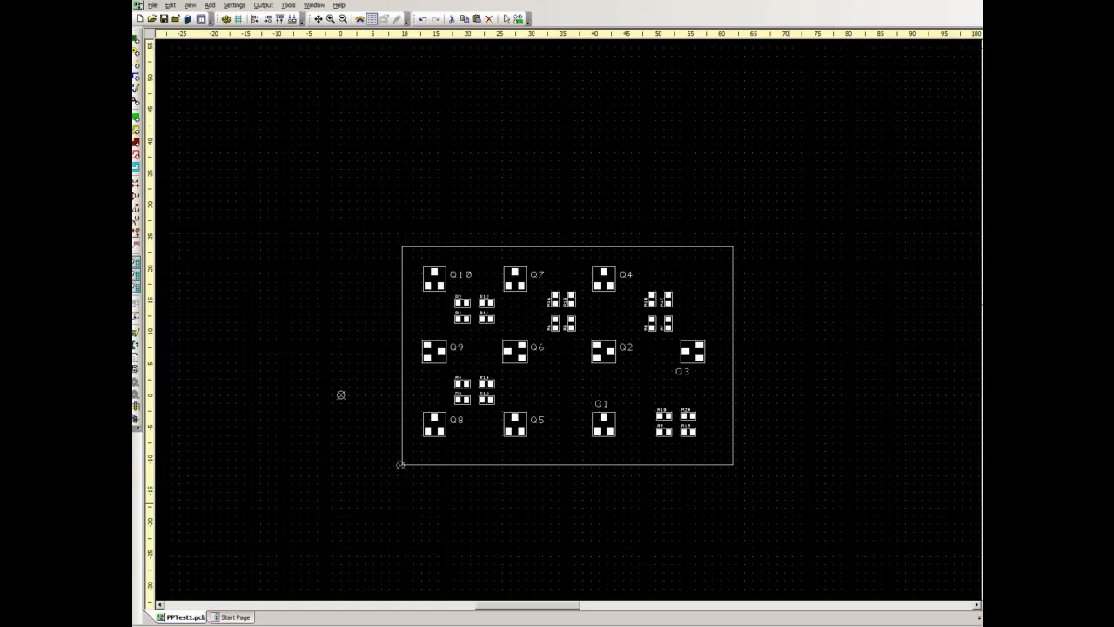
key("Escape")
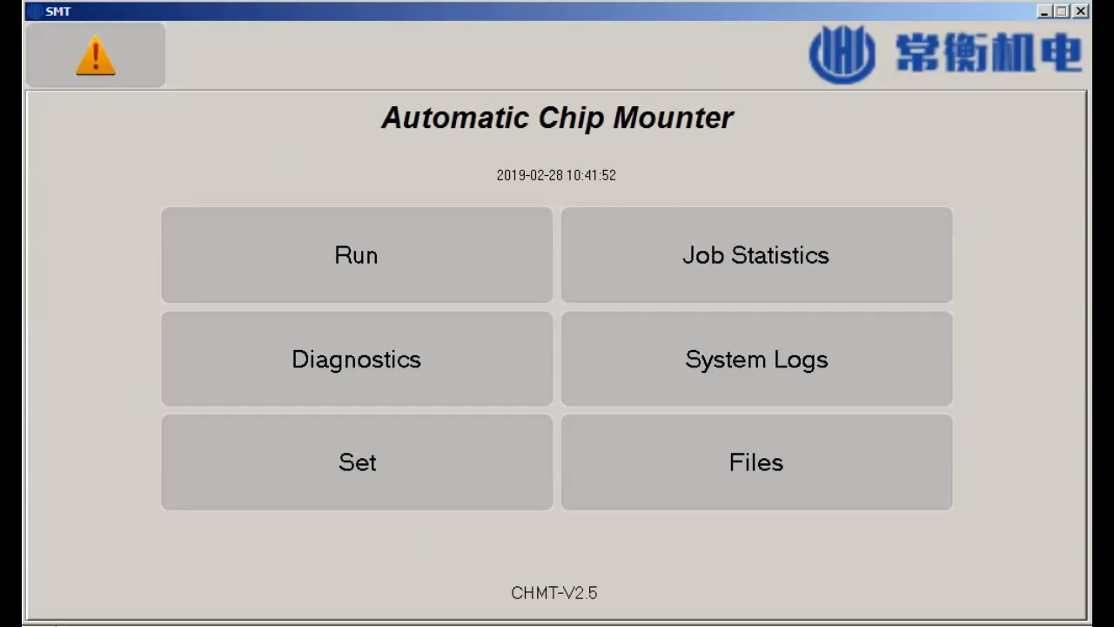
Switch to the SMT chip mounter software, open work file Protection_Module_V2.dpv for editing, and view its feeder and batch settings
left_click(357, 255)
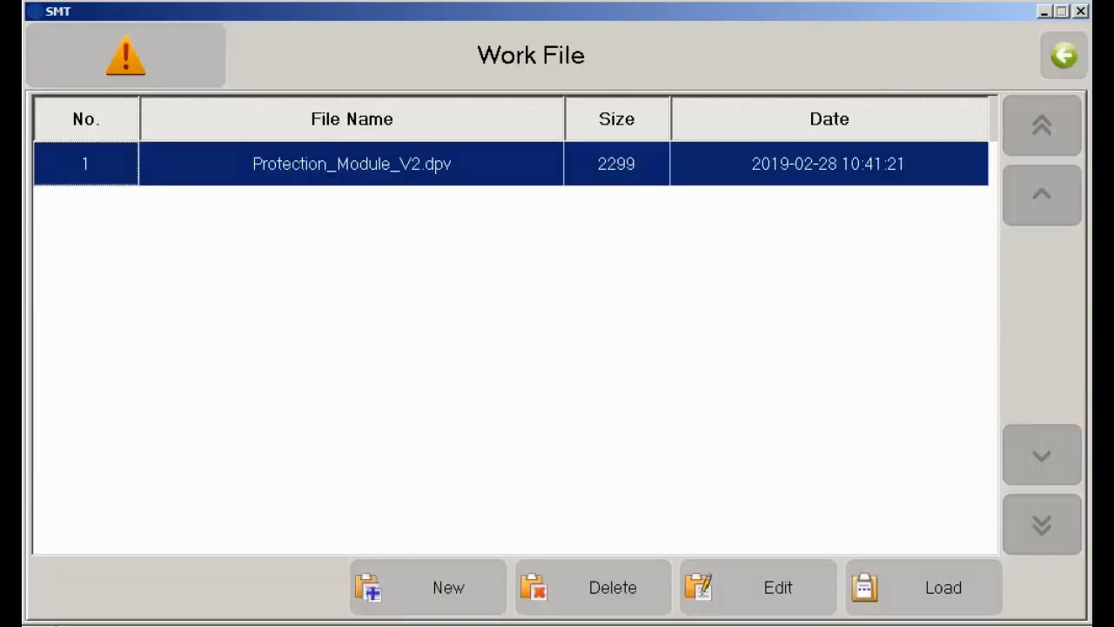
left_click(923, 587)
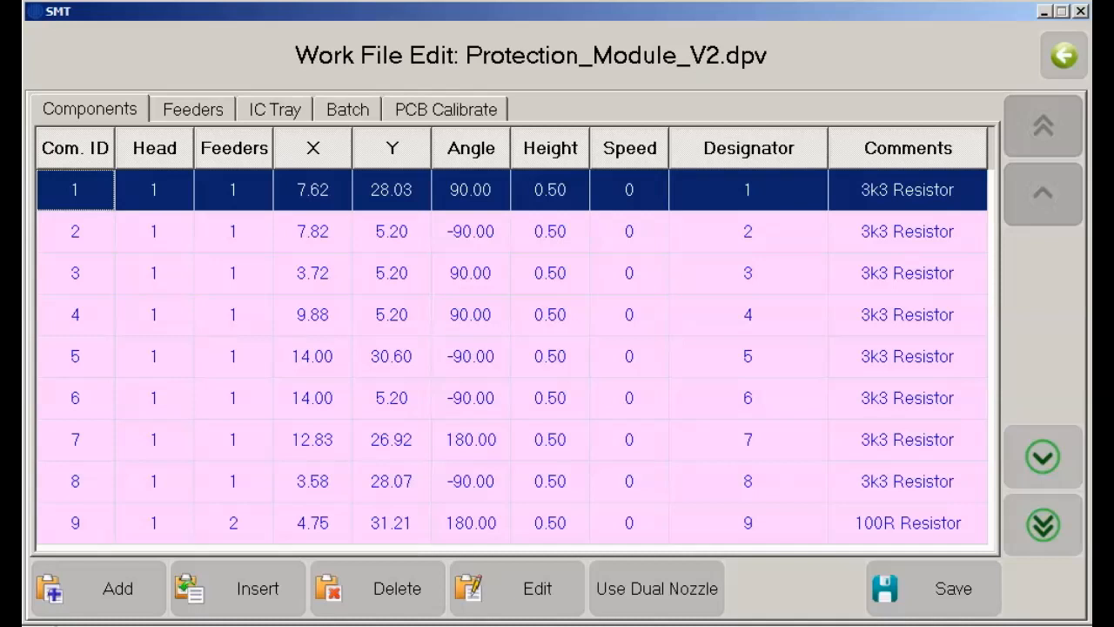
left_click(192, 108)
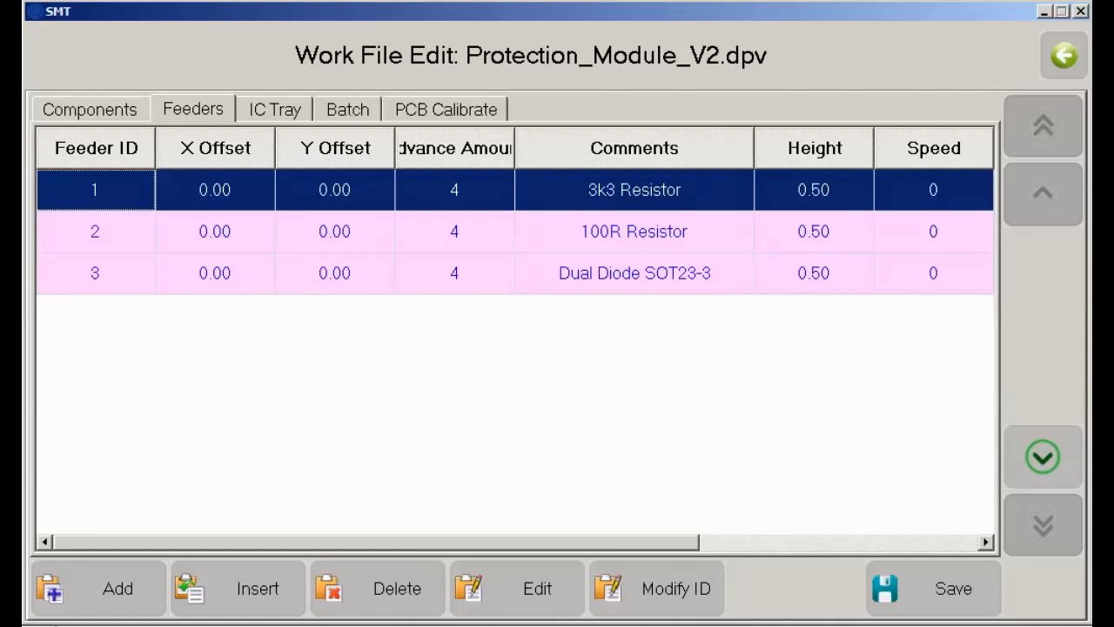
left_click(347, 109)
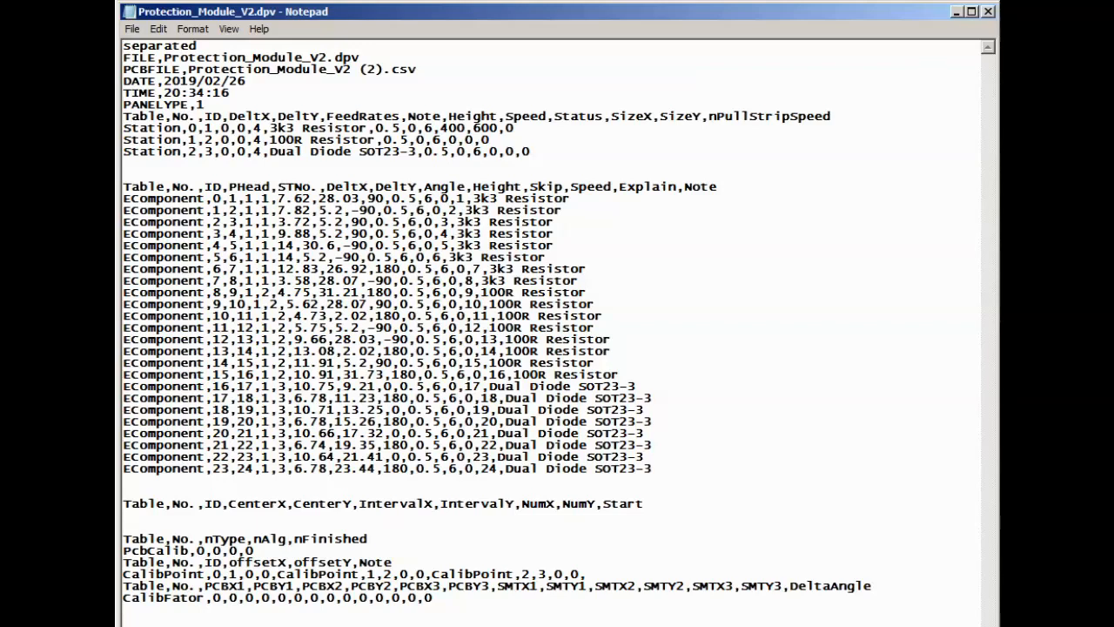
Switch to Protection_Module_V2.dpv in Notepad and examine its file header lines and the Station table with its column names
left_click_drag(204, 104, 122, 45)
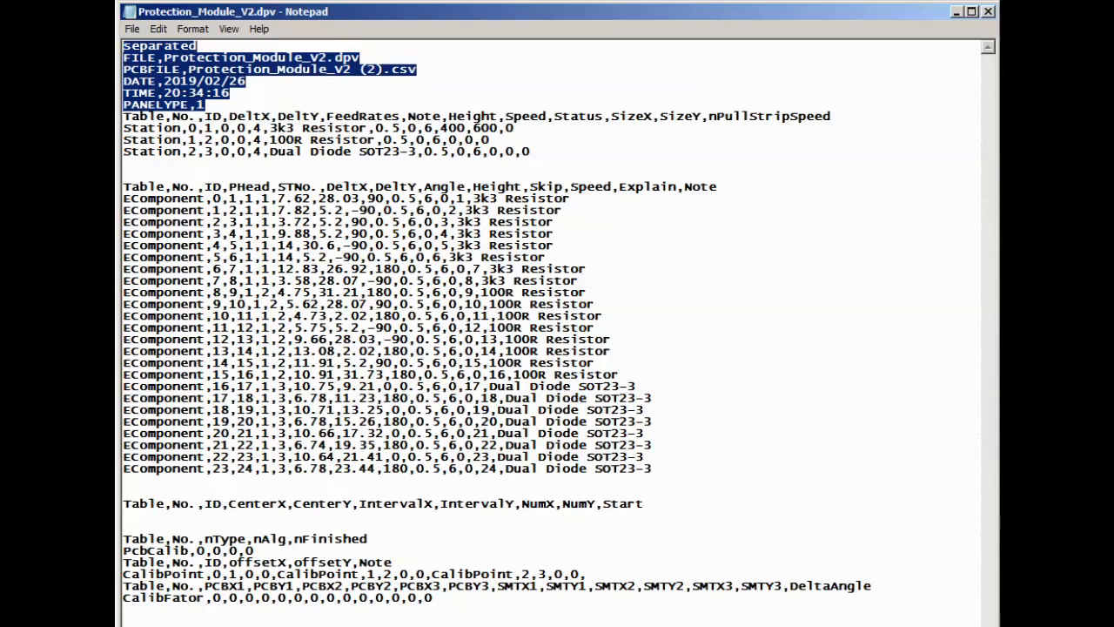
left_click_drag(124, 115, 529, 152)
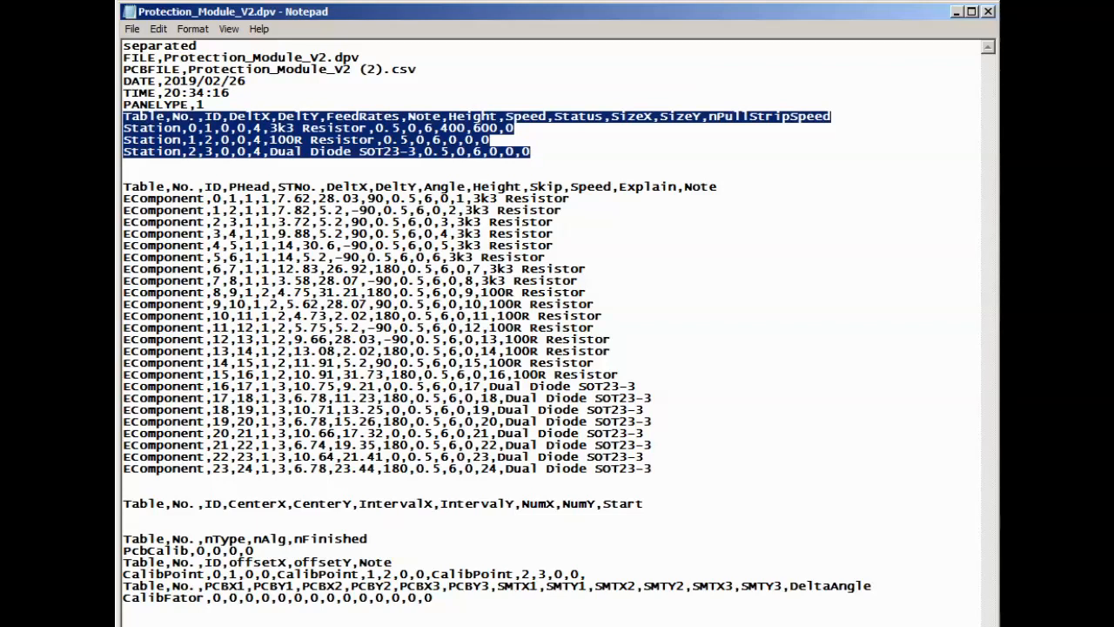
left_click(489, 139)
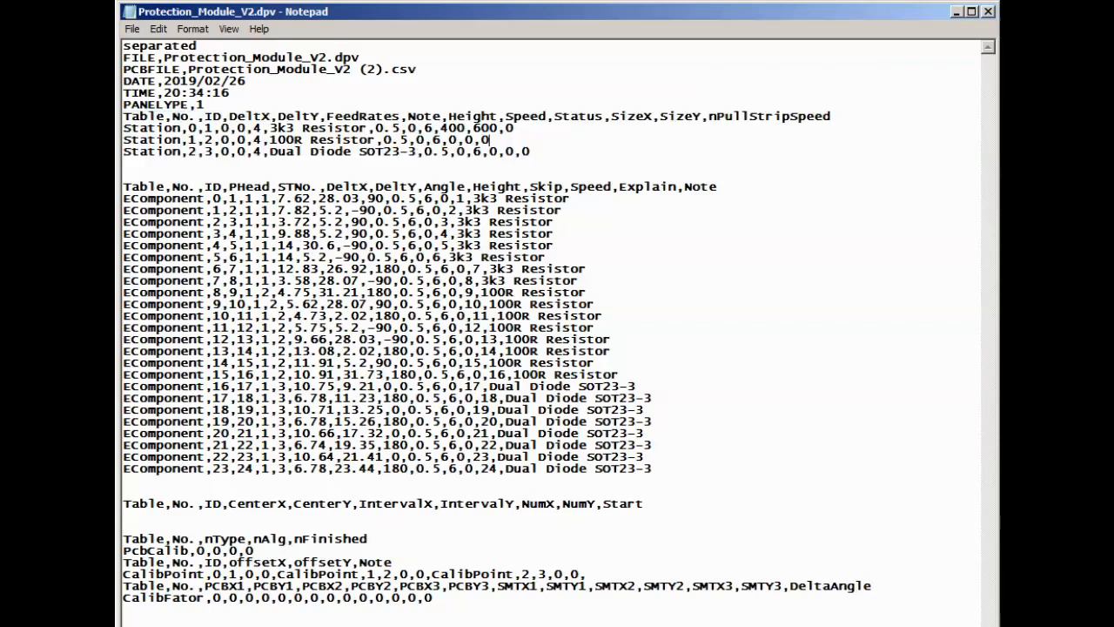
left_click_drag(123, 116, 830, 116)
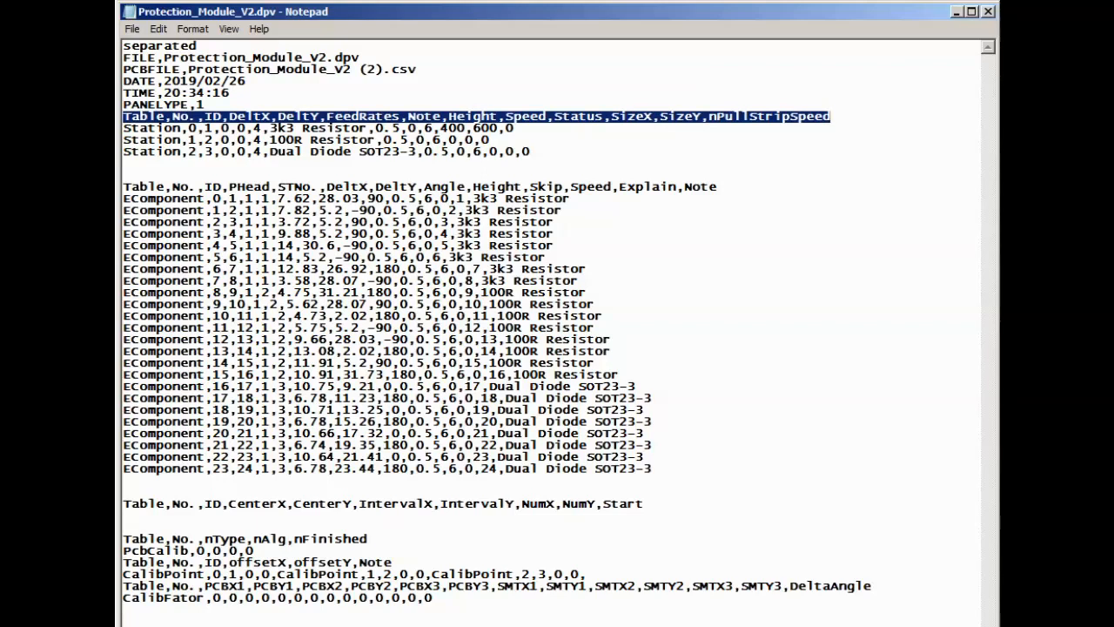
key("Down")
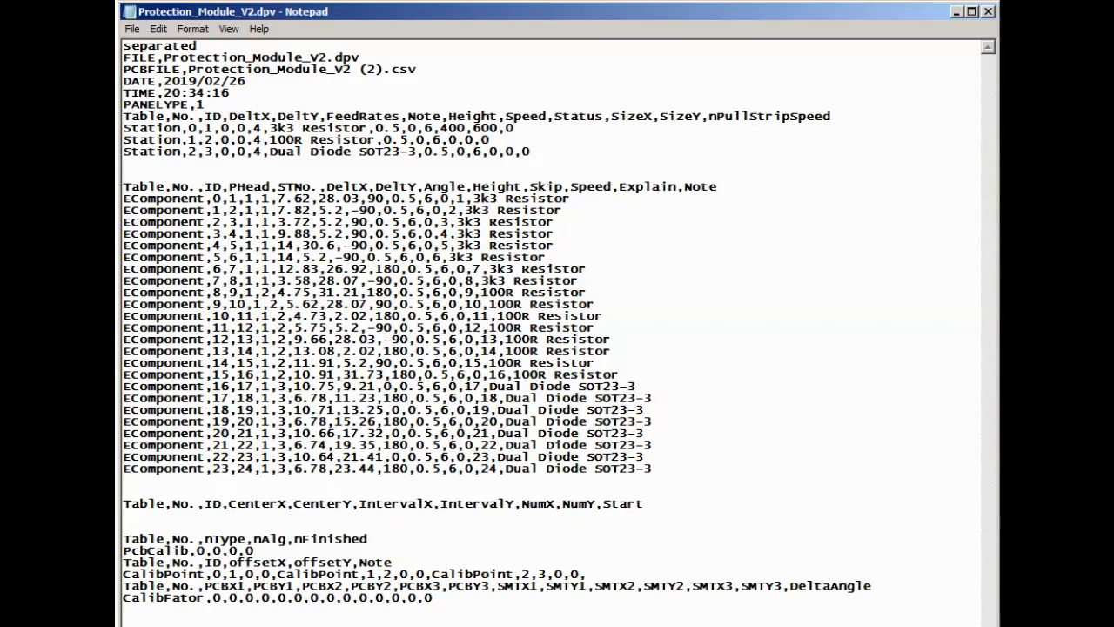
Set the SizeX and SizeY values of the 3k3 Resistor station line to 0
left_click_drag(701, 116, 611, 116)
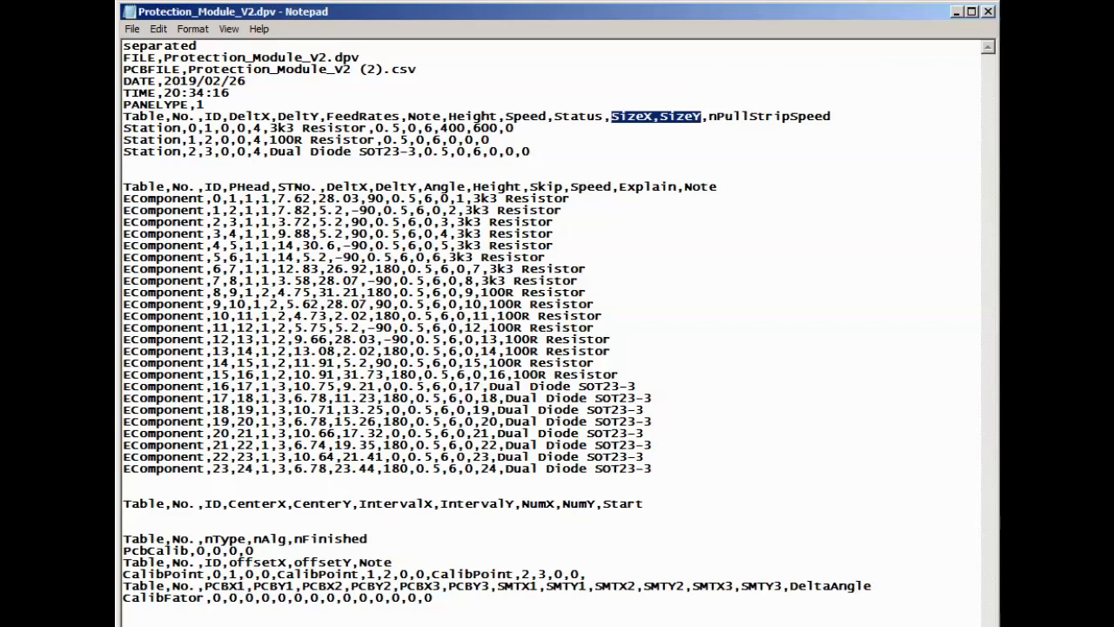
left_click_drag(497, 128, 440, 128)
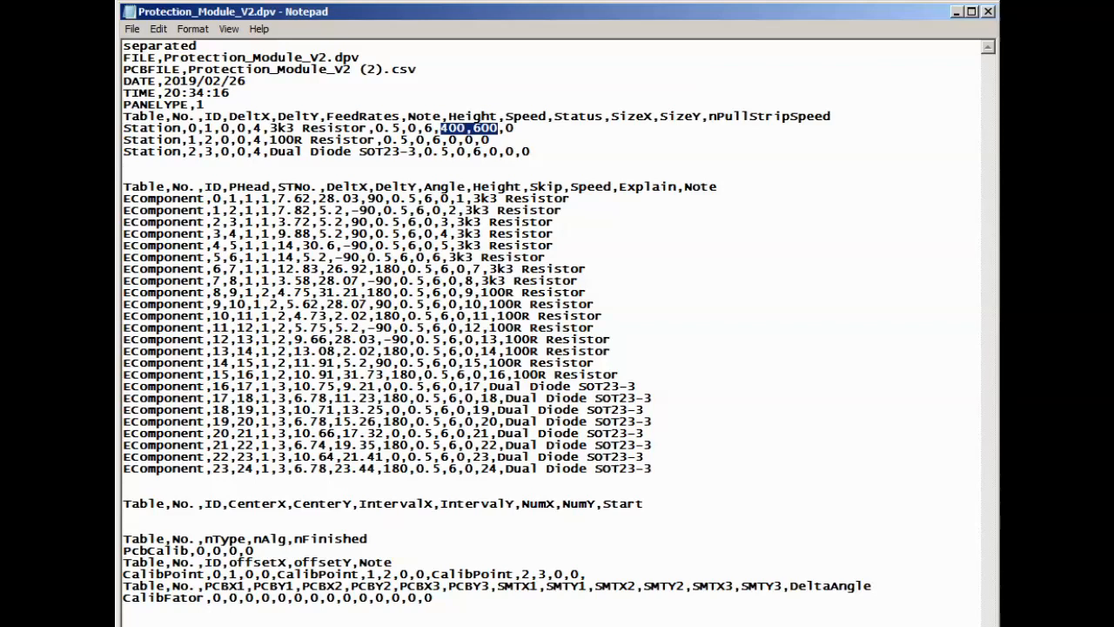
left_click(484, 129)
double_click(484, 128)
type("0")
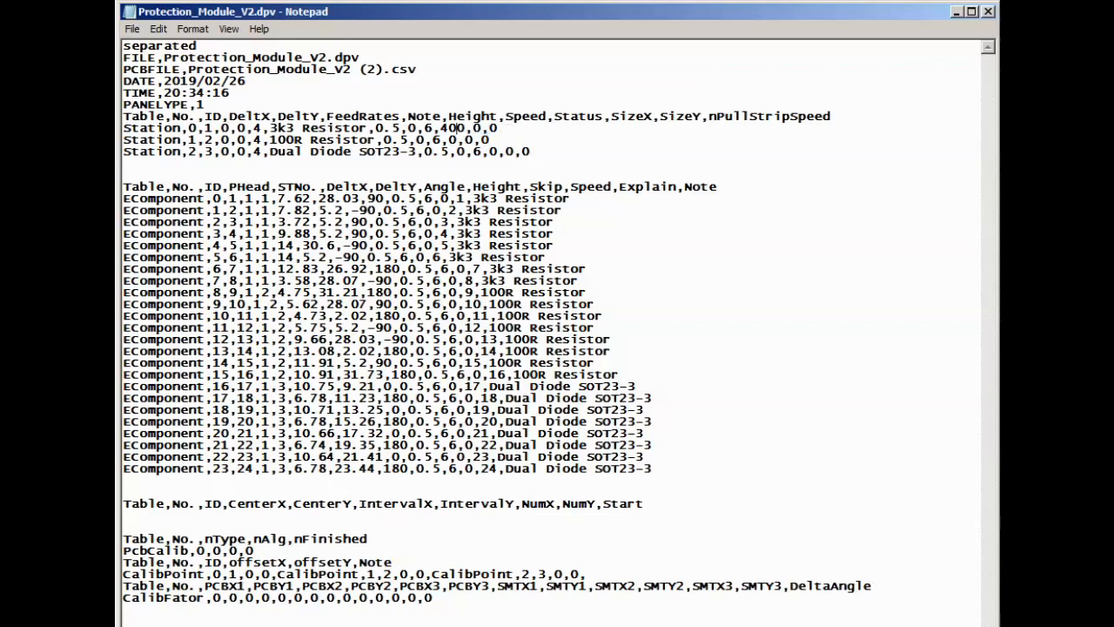
double_click(459, 128)
type("0")
Examine the EComponent table, its column header line, and the values of the first component row
left_click_drag(123, 187, 652, 468)
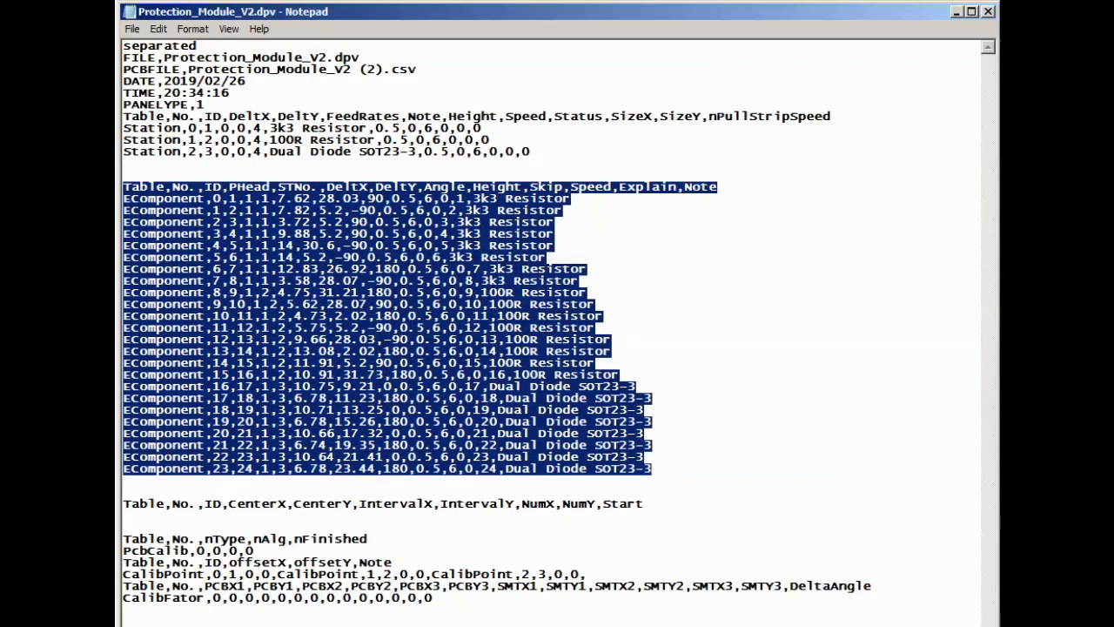
left_click(554, 245)
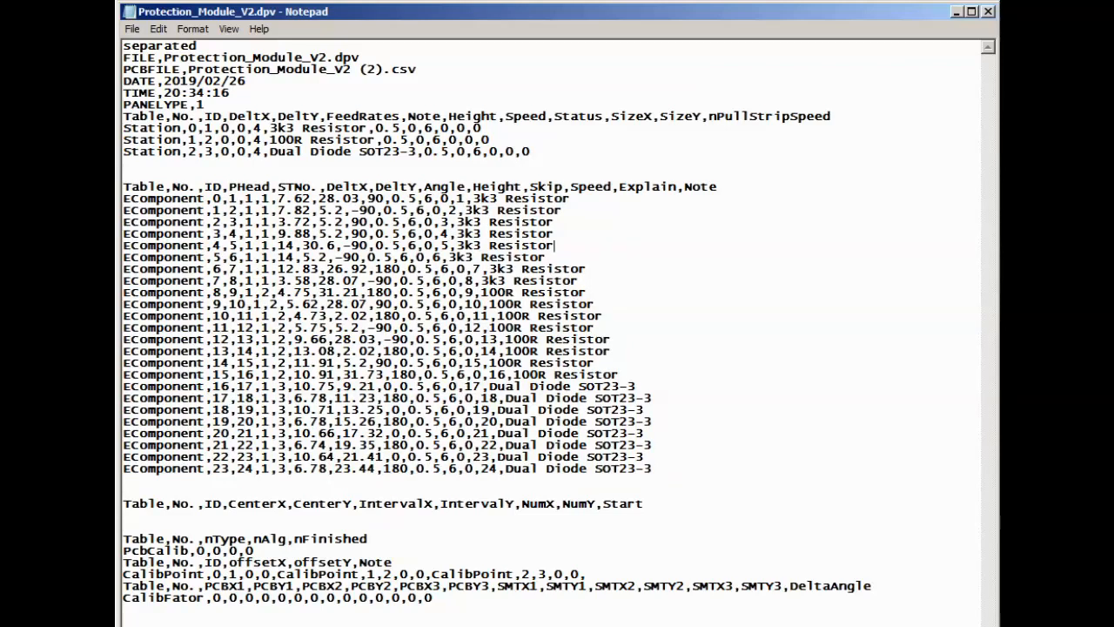
left_click_drag(123, 186, 718, 186)
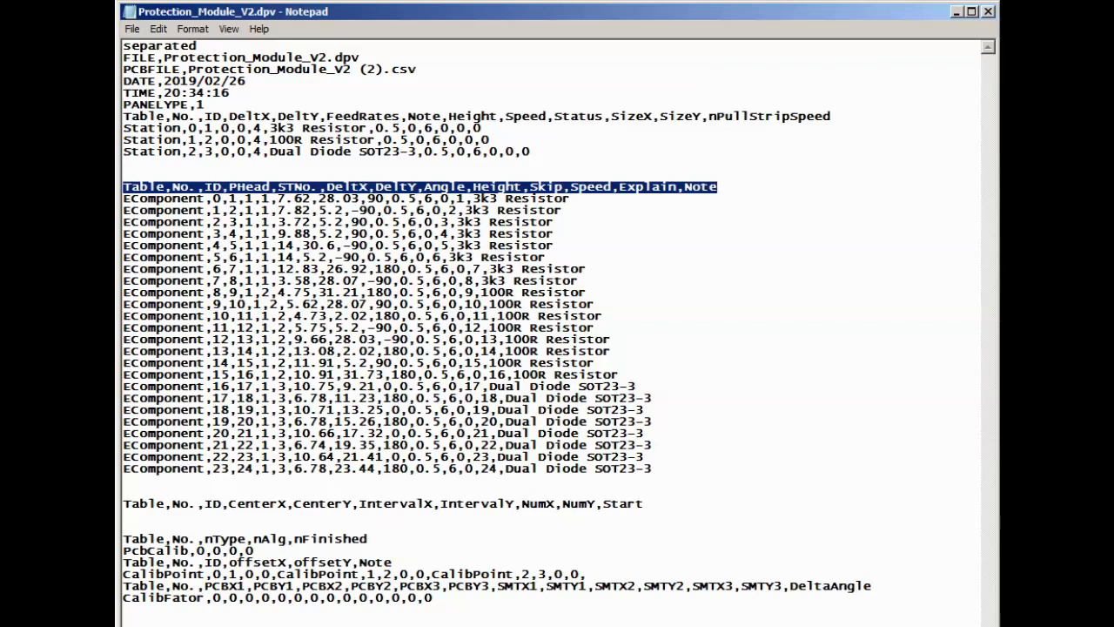
left_click(555, 222)
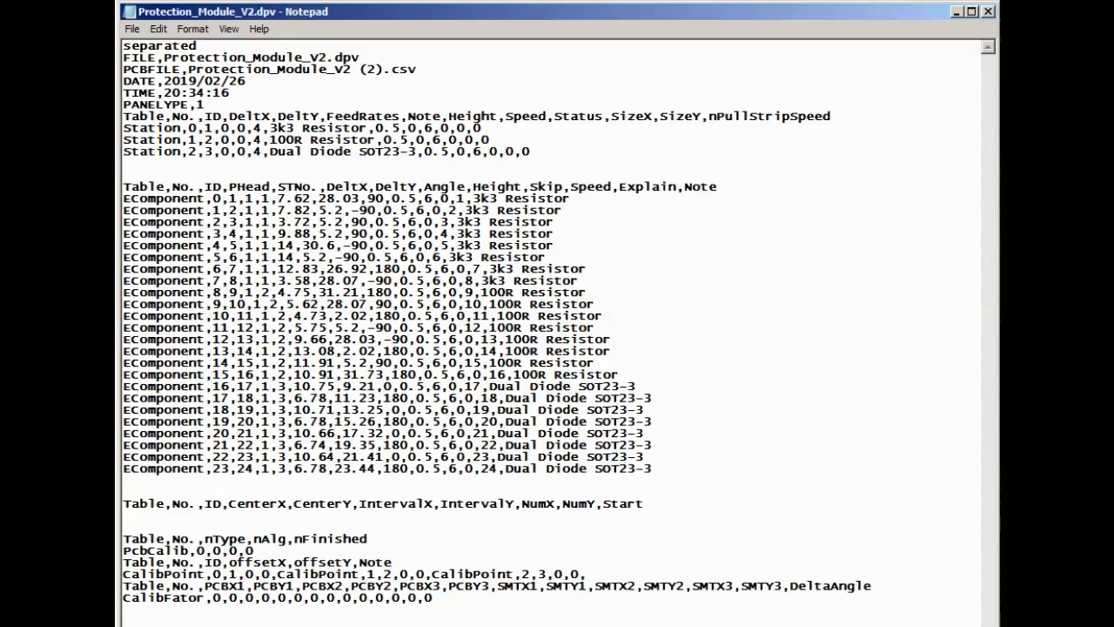
left_click_drag(214, 198, 570, 199)
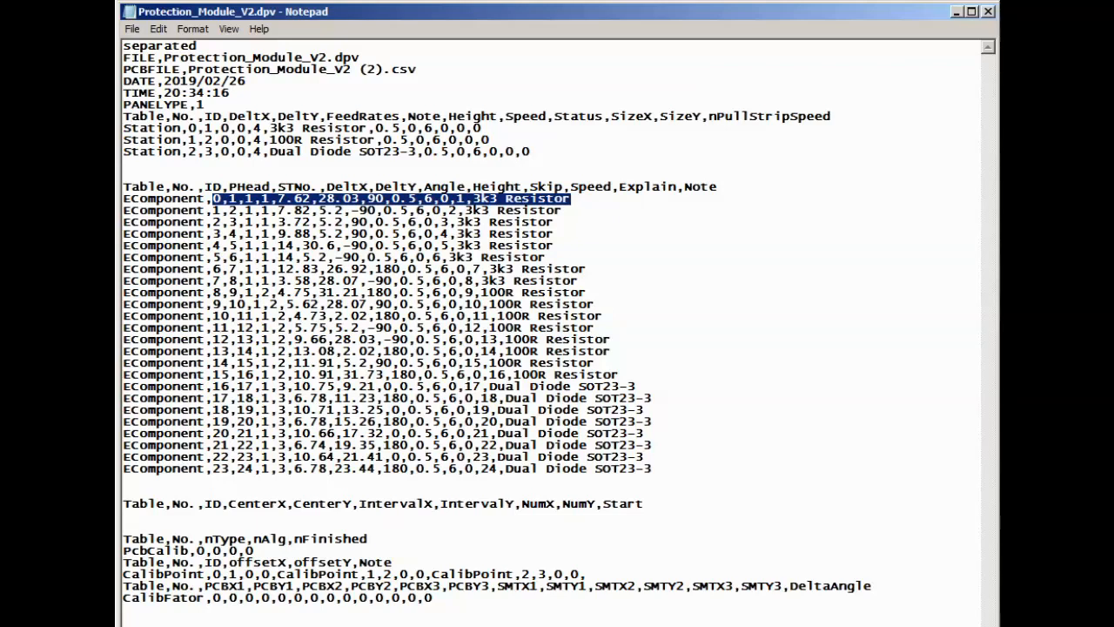
left_click(561, 211)
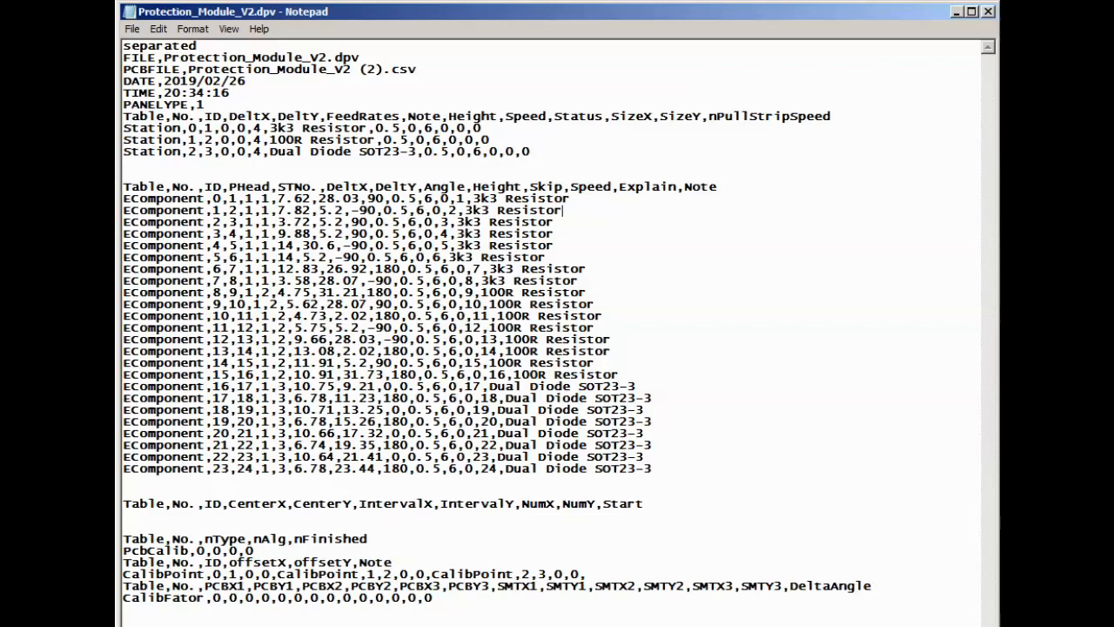
Examine the Explain column and compare the first component's note with the matching station's note
left_click_drag(619, 186, 676, 186)
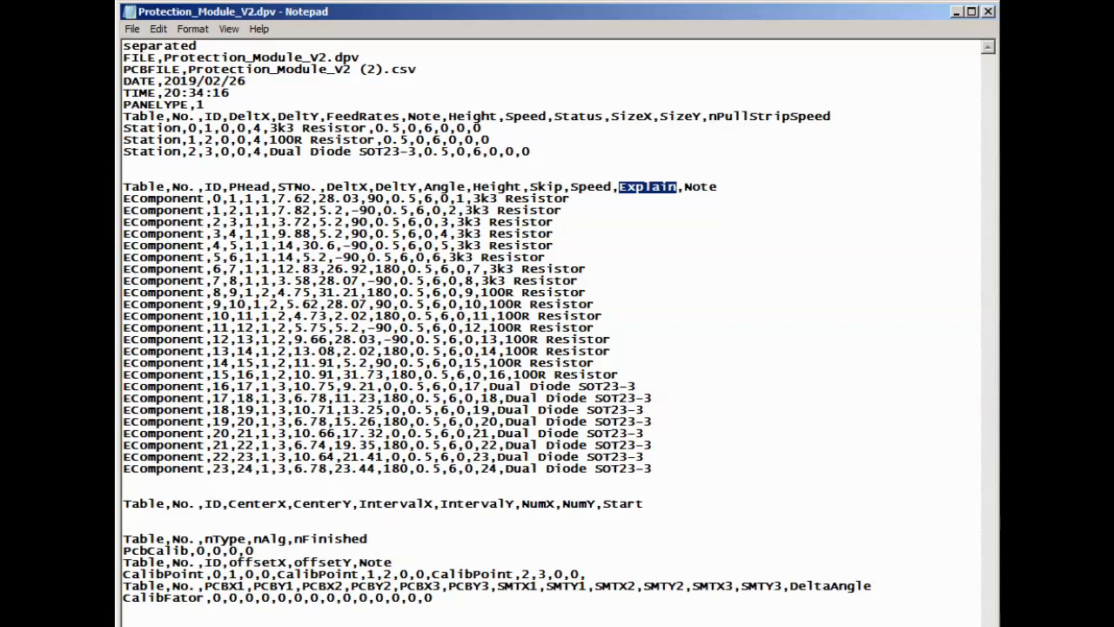
left_click_drag(571, 198, 472, 199)
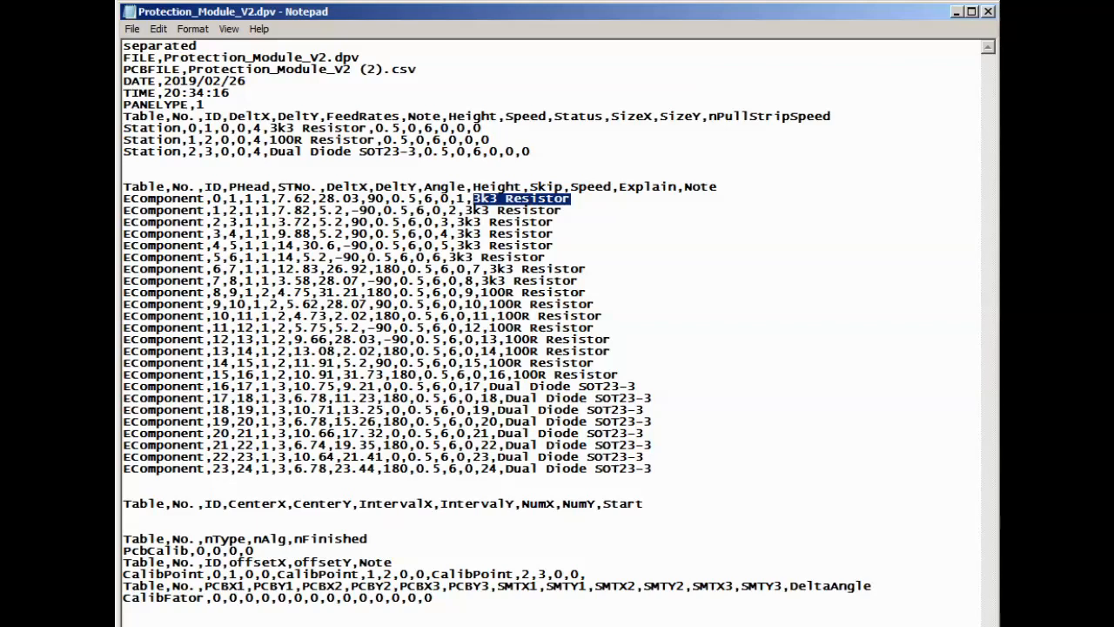
left_click_drag(368, 128, 269, 128)
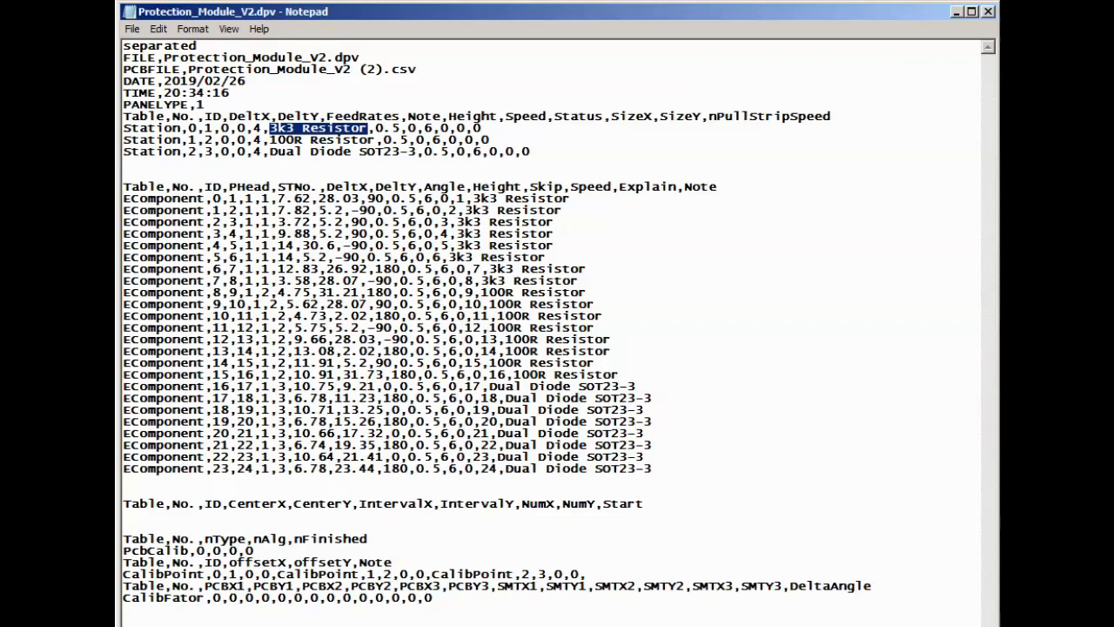
Examine the PcbCalib, CalibPoint and CalibFator calibration tables at the end of the work file
left_click_drag(122, 539, 432, 598)
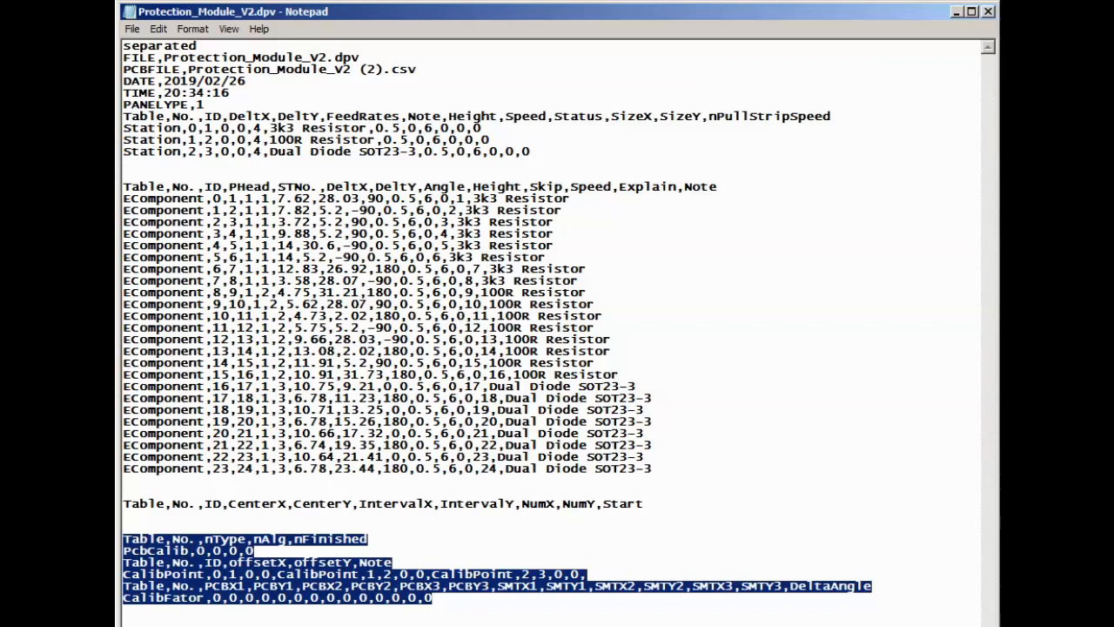
left_click(123, 515)
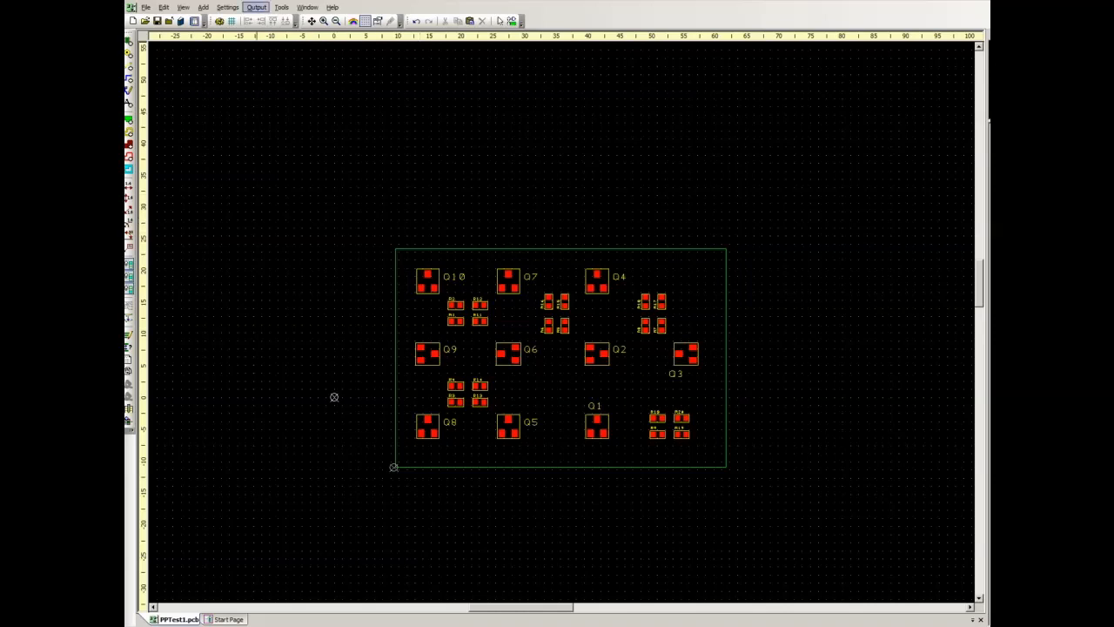
Switch to the PPTest1.pcb design and examine the Component List settings and columns of the Pick And Place CSV report
key("alt+o")
key("Return")
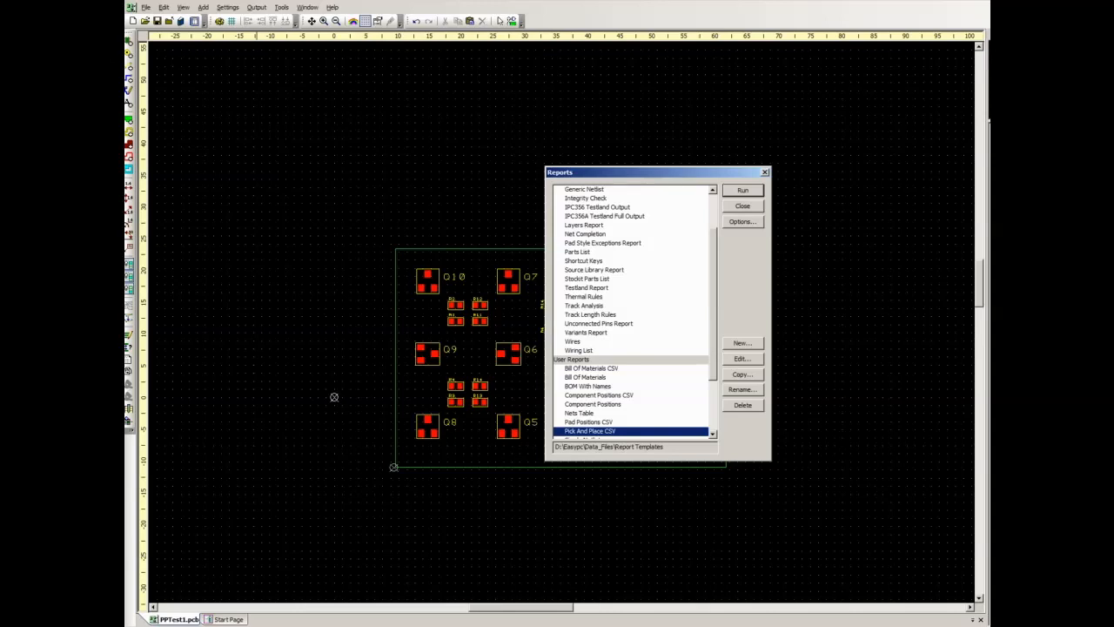
key("alt+e")
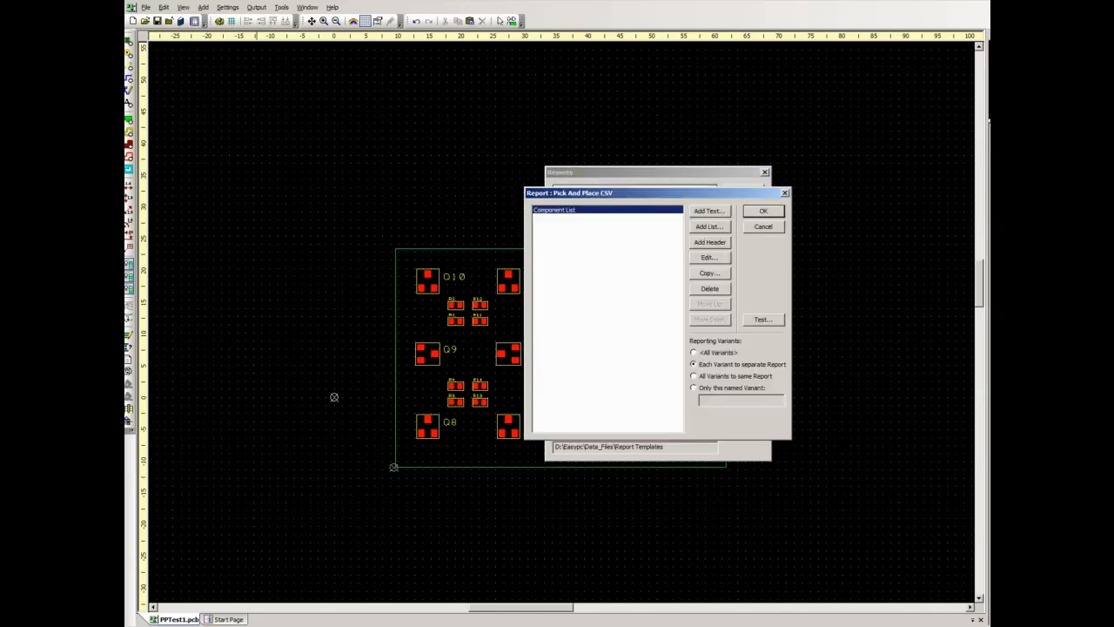
key("alt+e")
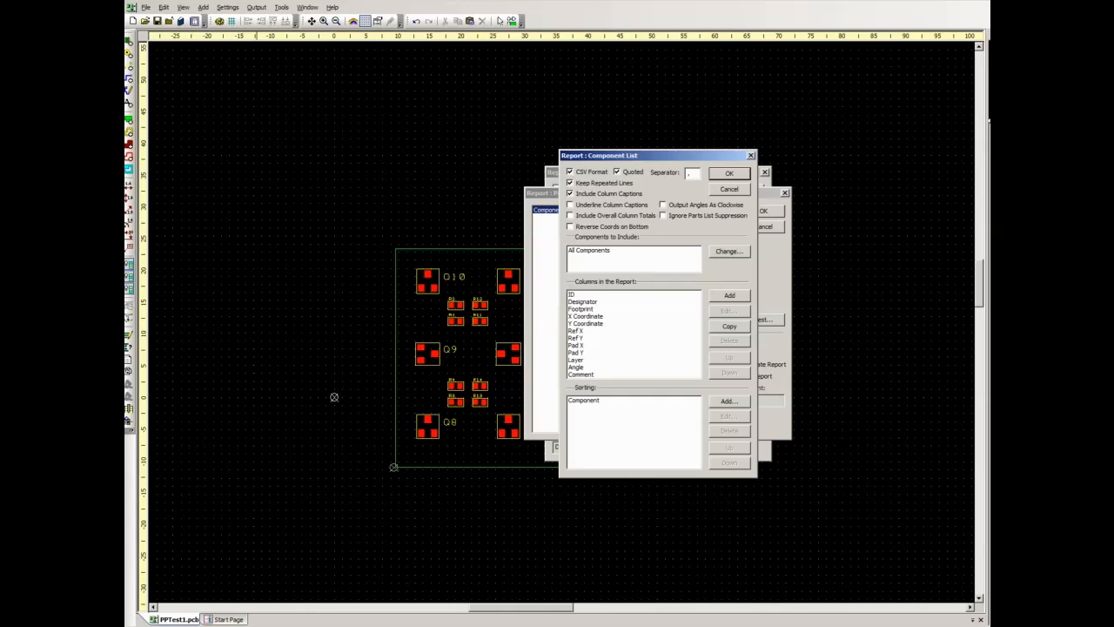
key("Return")
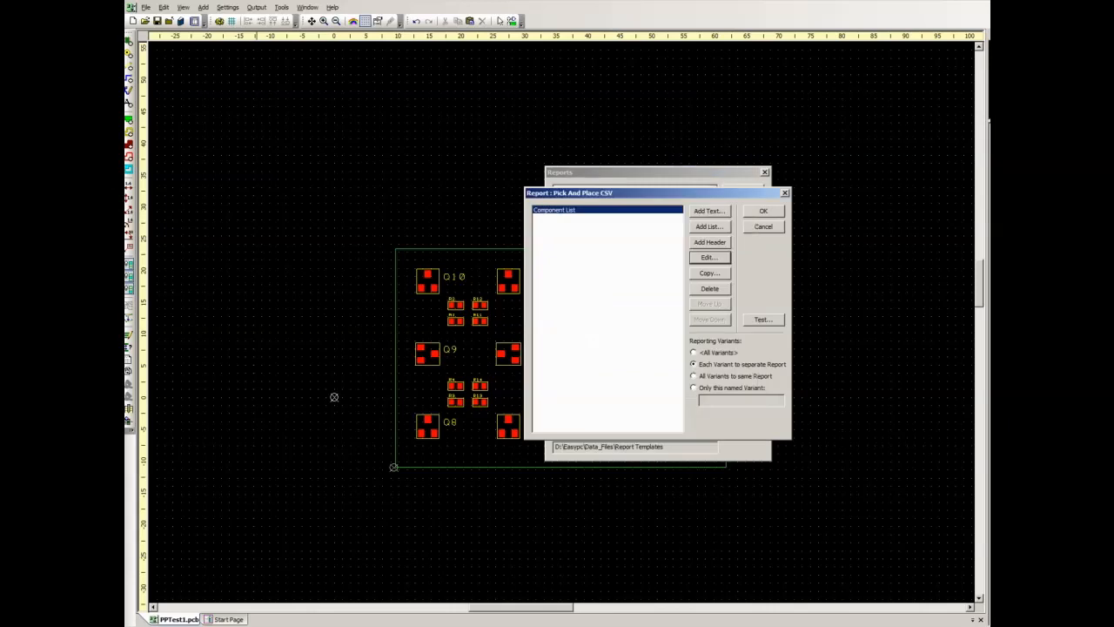
Accept the report definition, run the Pick And Place CSV report, and bring the generated CSV text fully into view
key("Return")
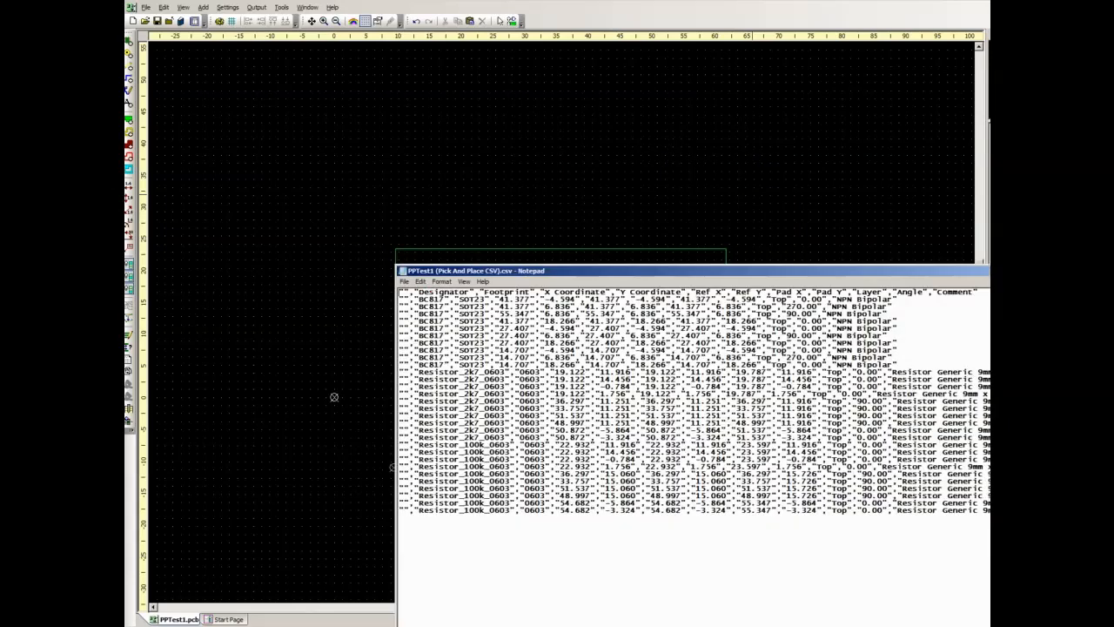
left_click_drag(693, 271, 623, 118)
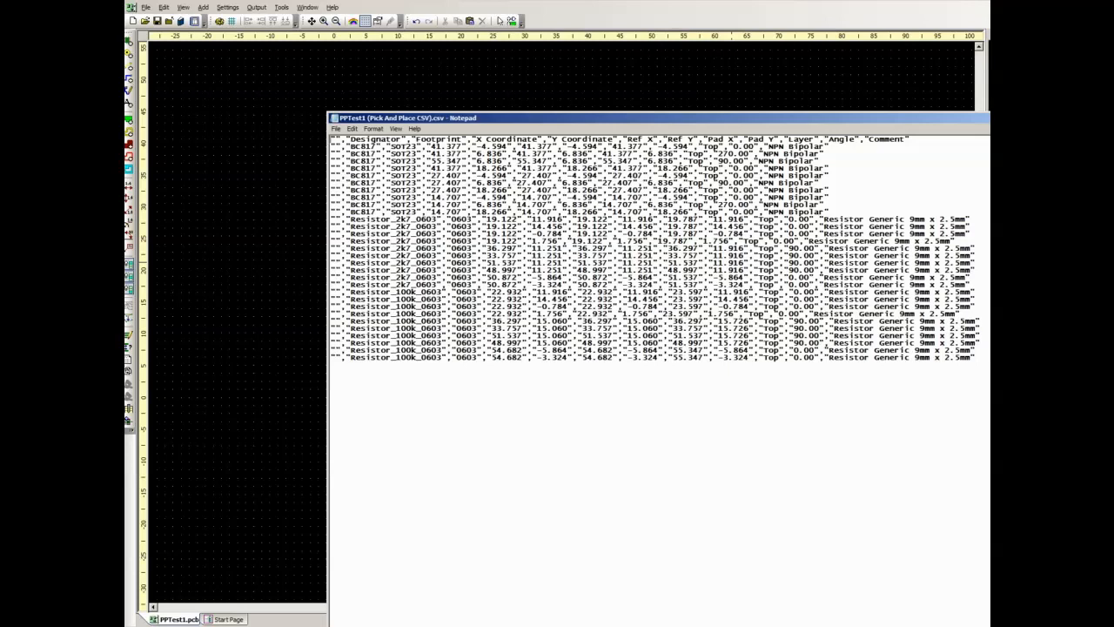
left_click(334, 396)
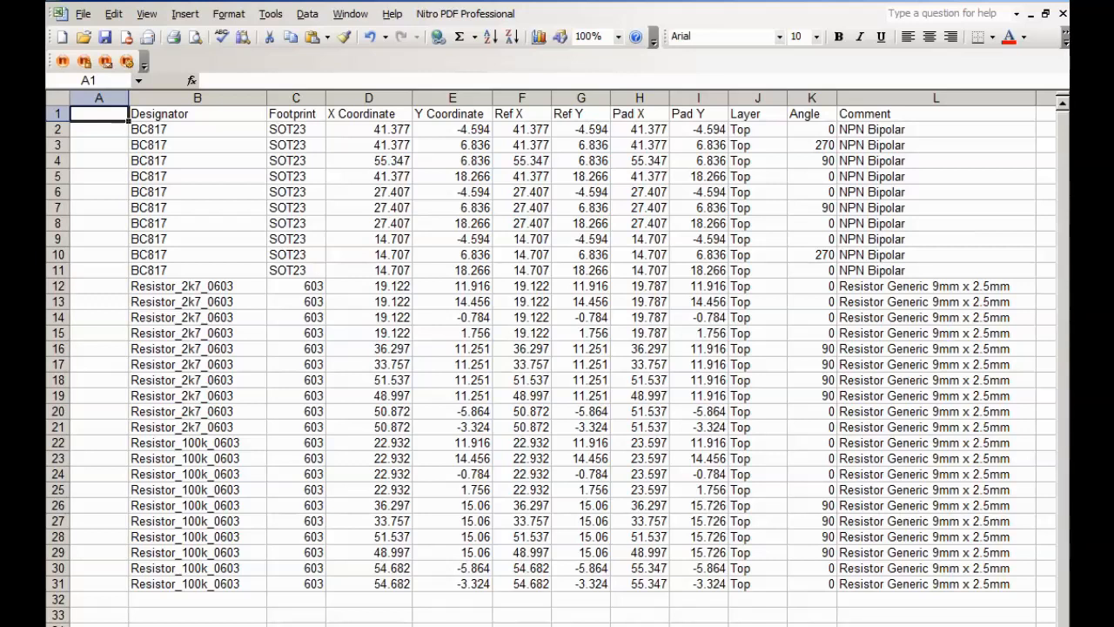
With the PPTest1 CSV open in Excel, number column A from 0 in row 1 to 30 in row 31
type("0")
mouse_move(128, 121)
left_mouse_down()
mouse_move(128, 136)
mouse_move(127, 121)
left_mouse_up()
left_click(98, 129)
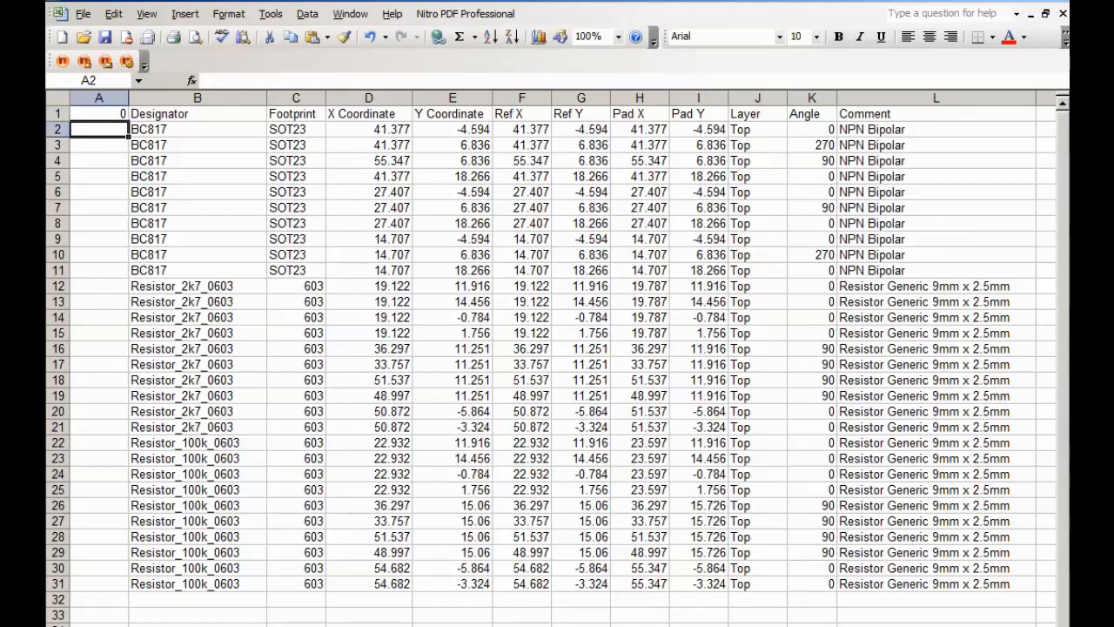
type("1")
left_click(99, 113)
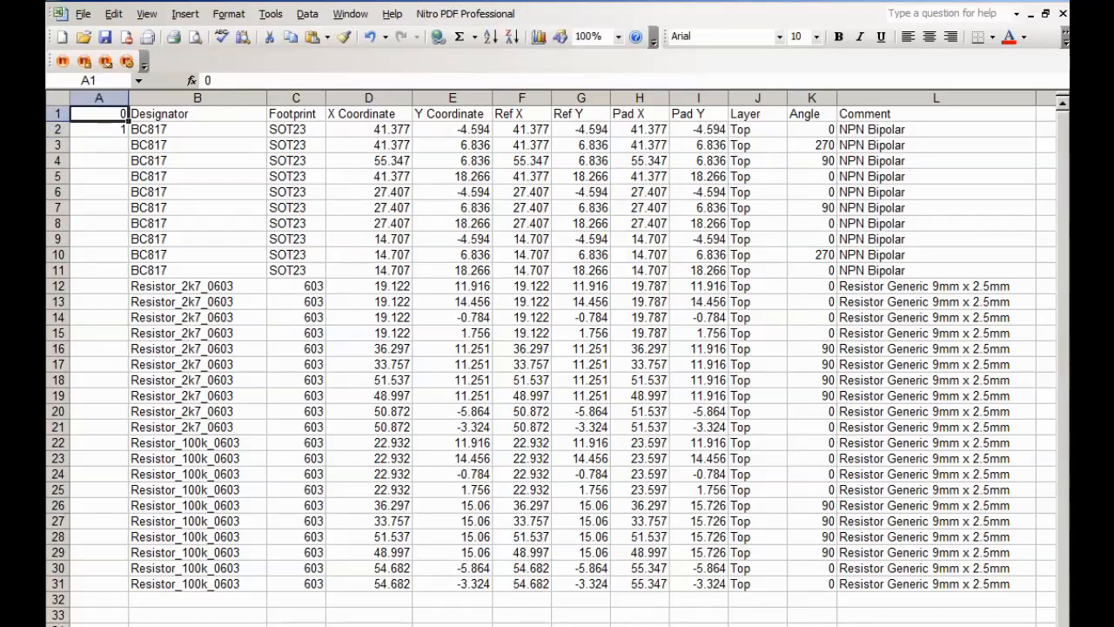
left_click_drag(98, 113, 131, 592)
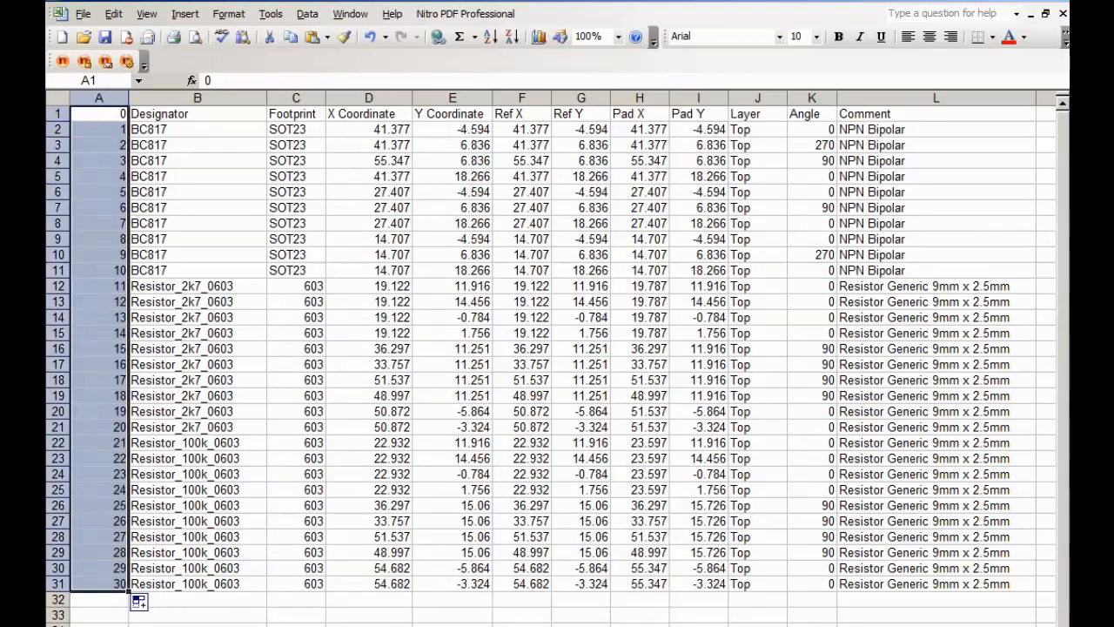
left_click(295, 626)
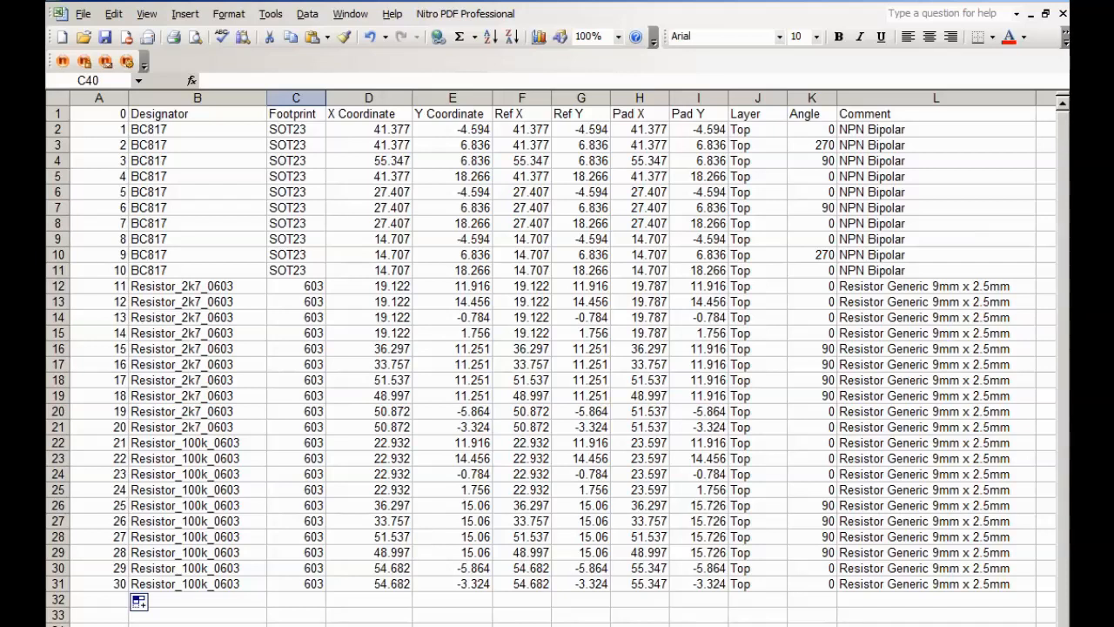
Fill the Ref X, Ref Y, Pad X and Pad Y columns with 0 for rows 2 to 31 and save, keeping the CSV format
left_click_drag(523, 129, 697, 583)
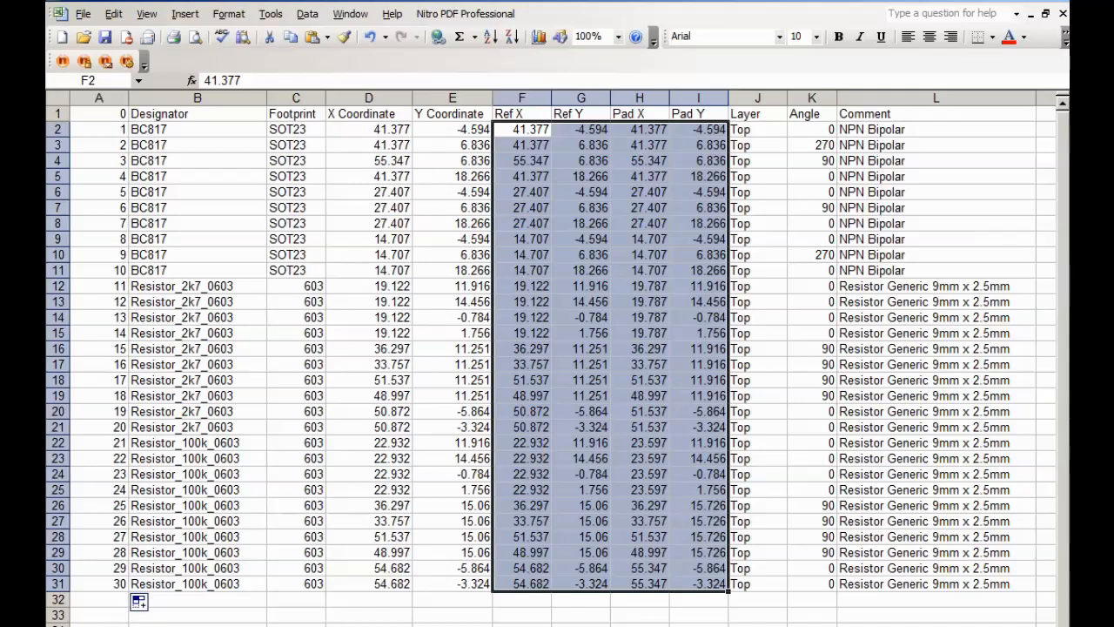
double_click(543, 130)
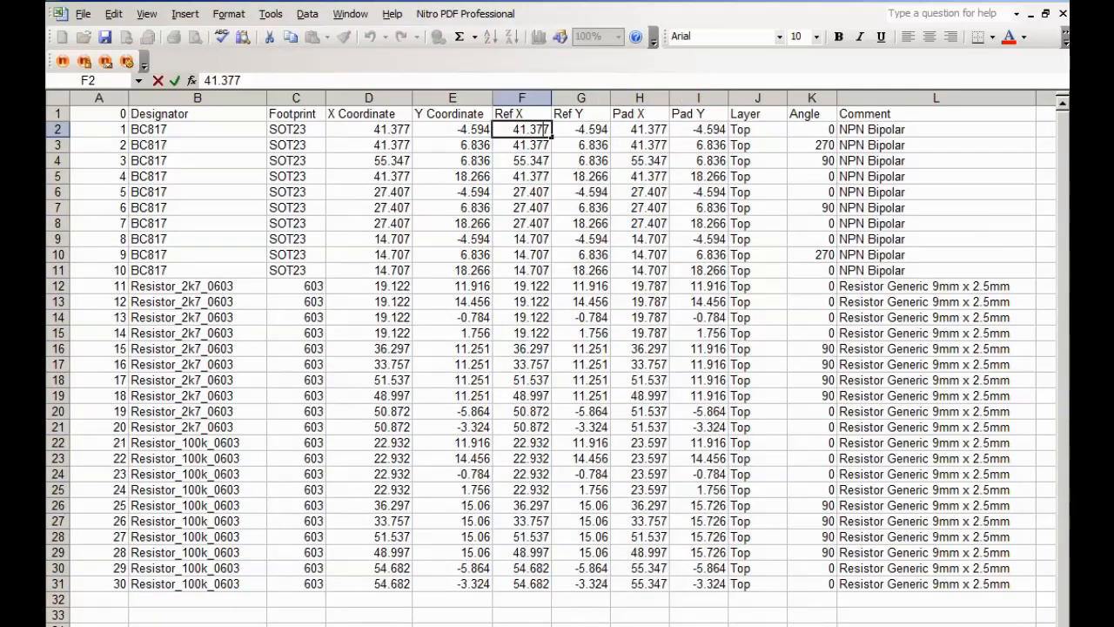
double_click(546, 131)
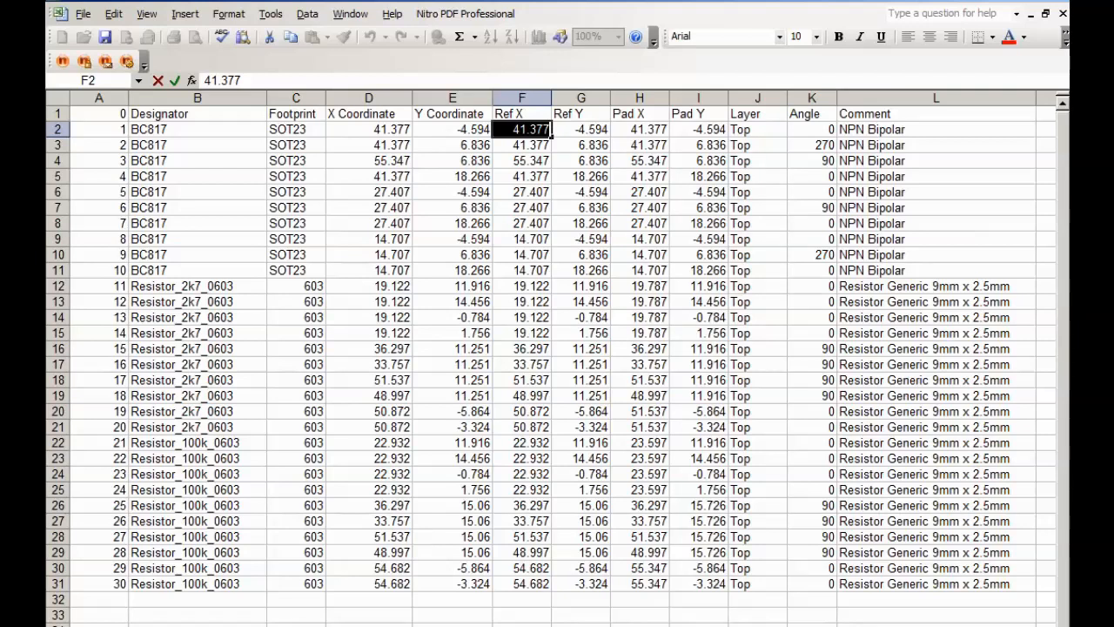
type("0")
left_click_drag(551, 137, 722, 596)
left_click(698, 615)
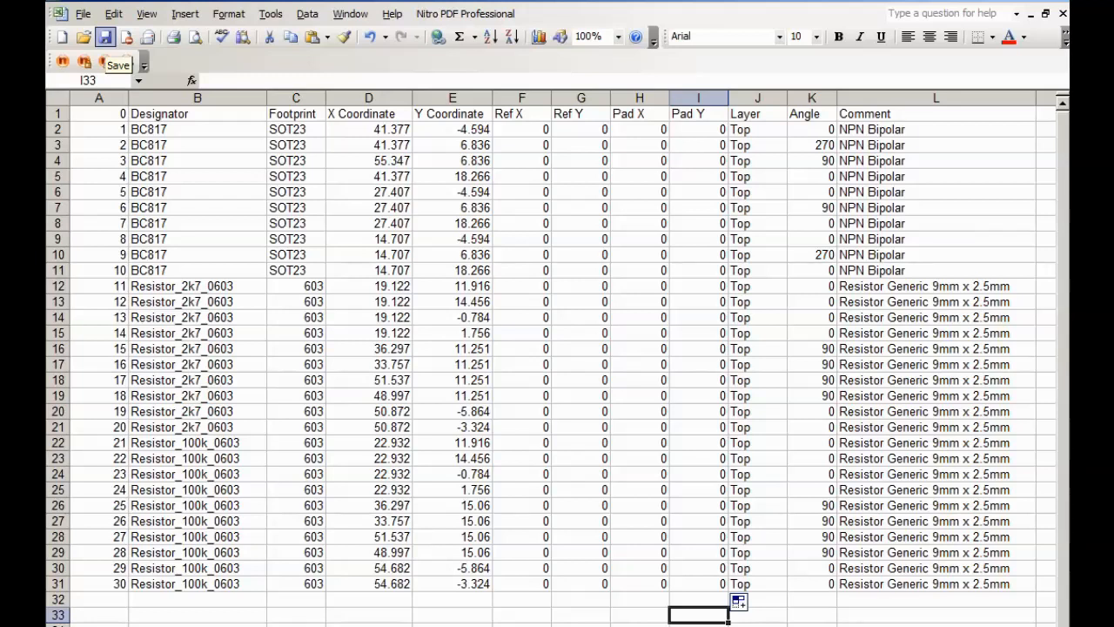
left_click(104, 38)
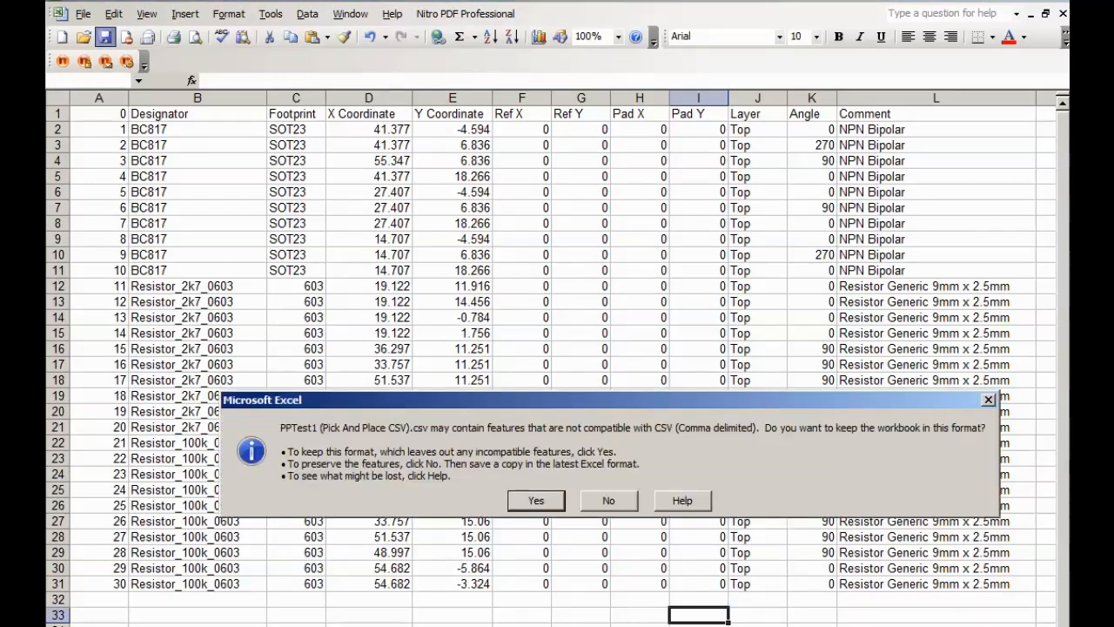
key("Return")
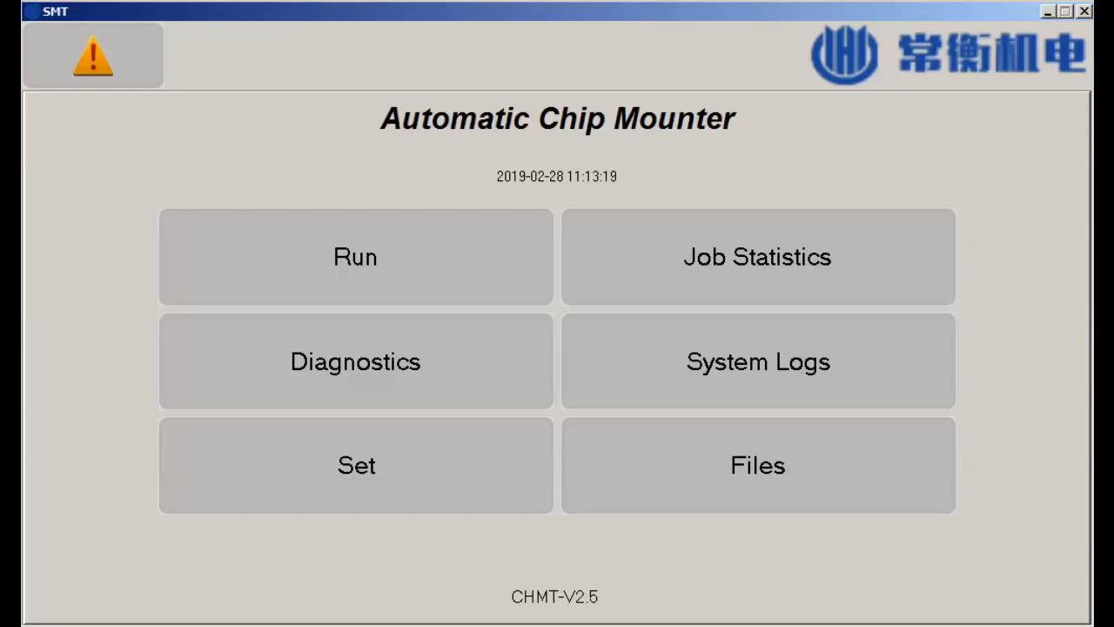
In the SMT chip mounter software, convert PPTest1 (Pick And Place CSV).csv, save it under the suggested name, and return to the main screen
left_click(758, 465)
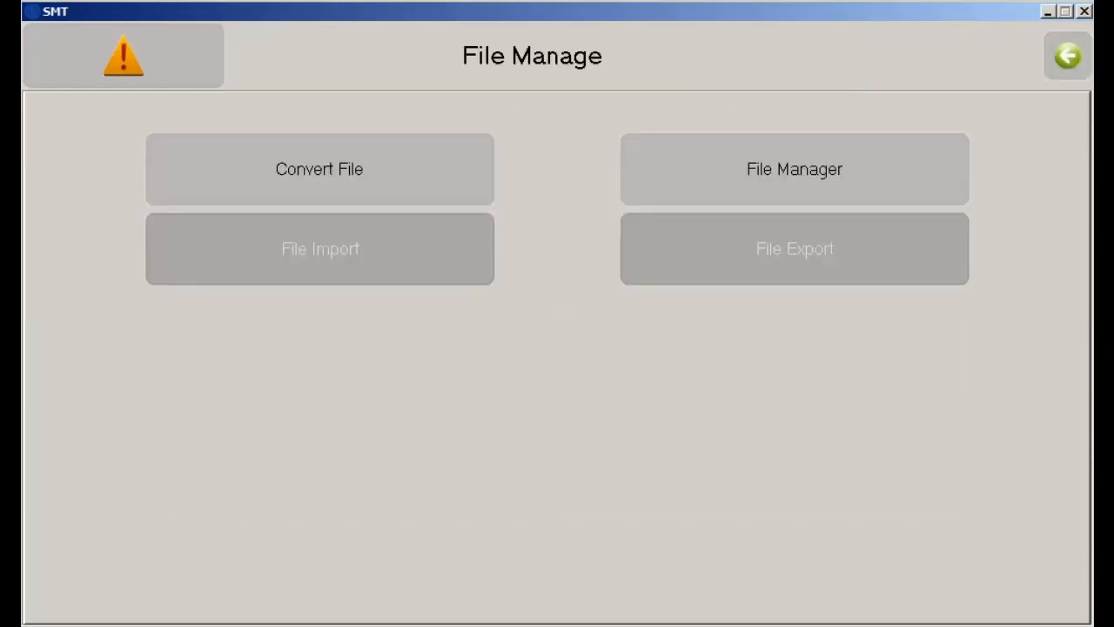
left_click(319, 169)
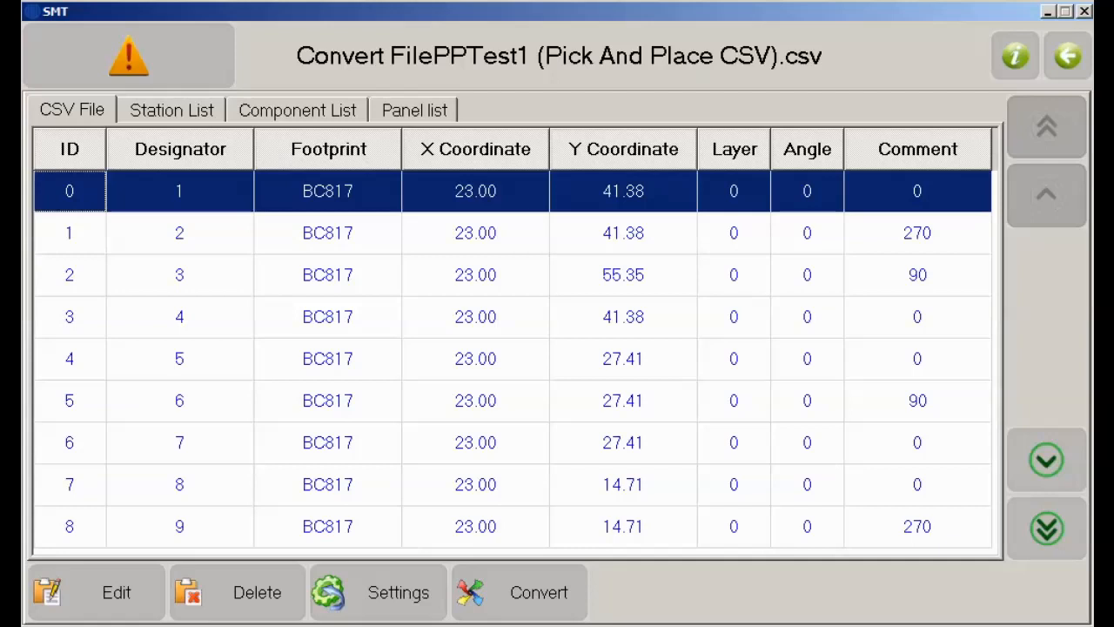
left_click(519, 591)
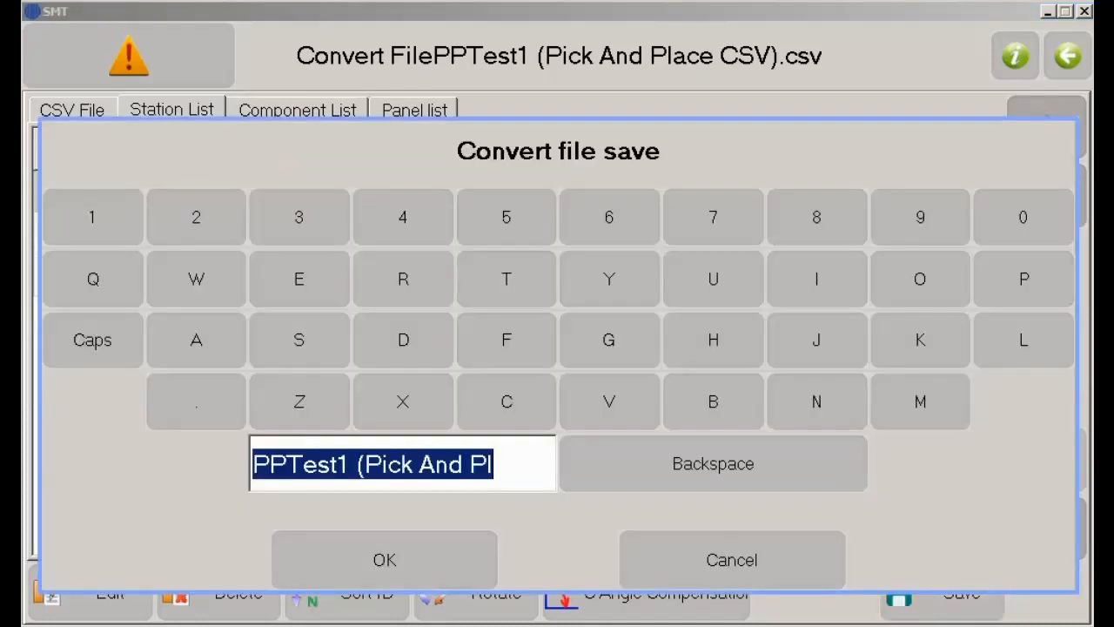
left_click(385, 559)
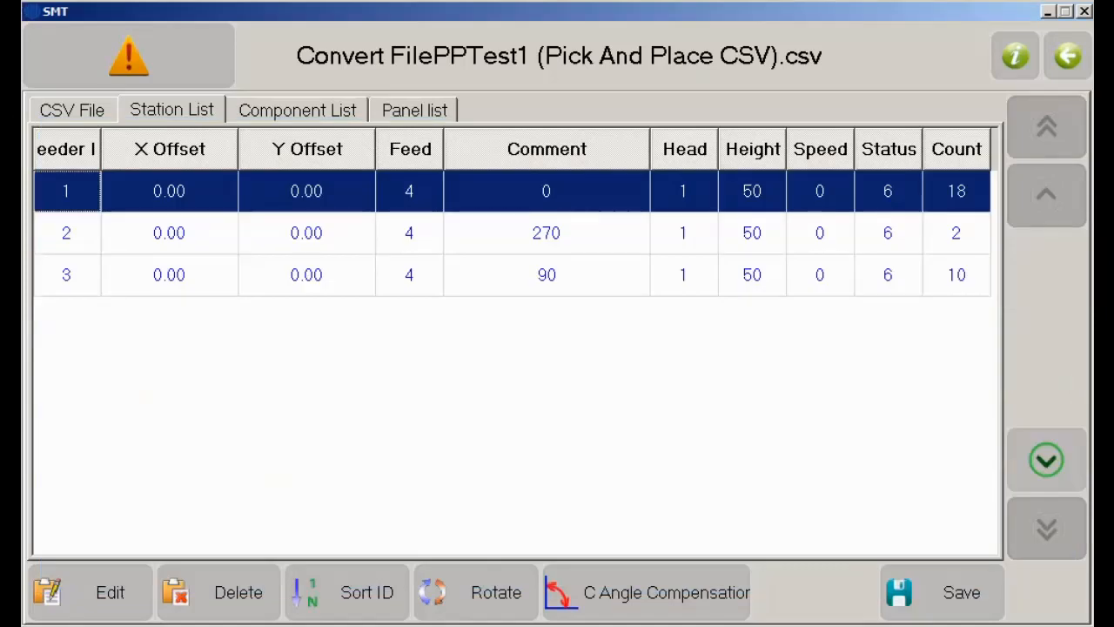
left_click(1068, 55)
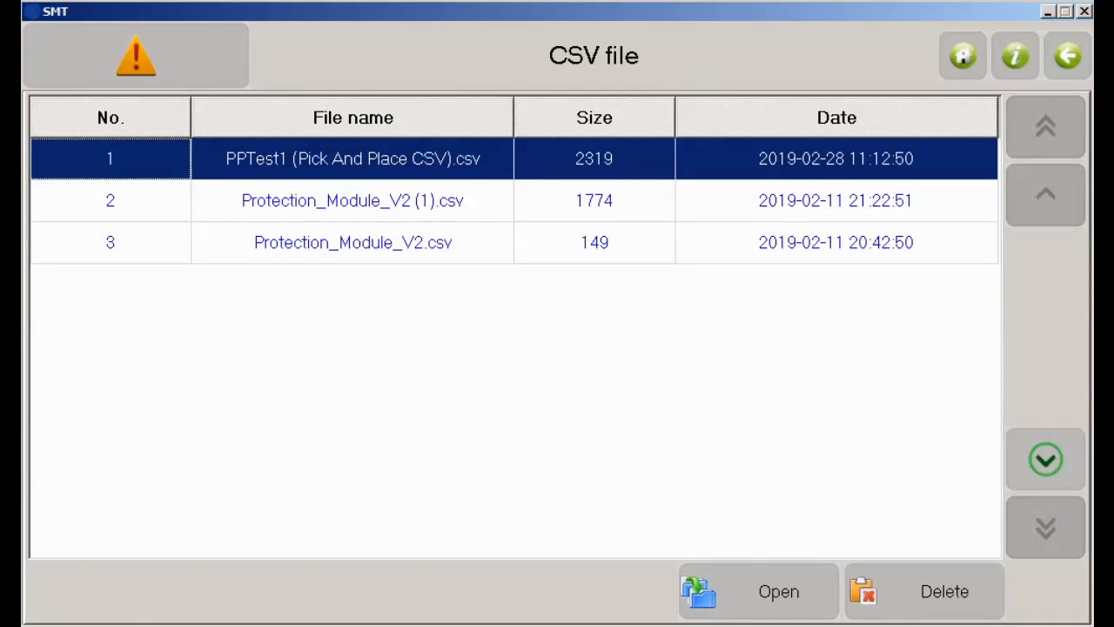
left_click(1068, 55)
left_click(1065, 55)
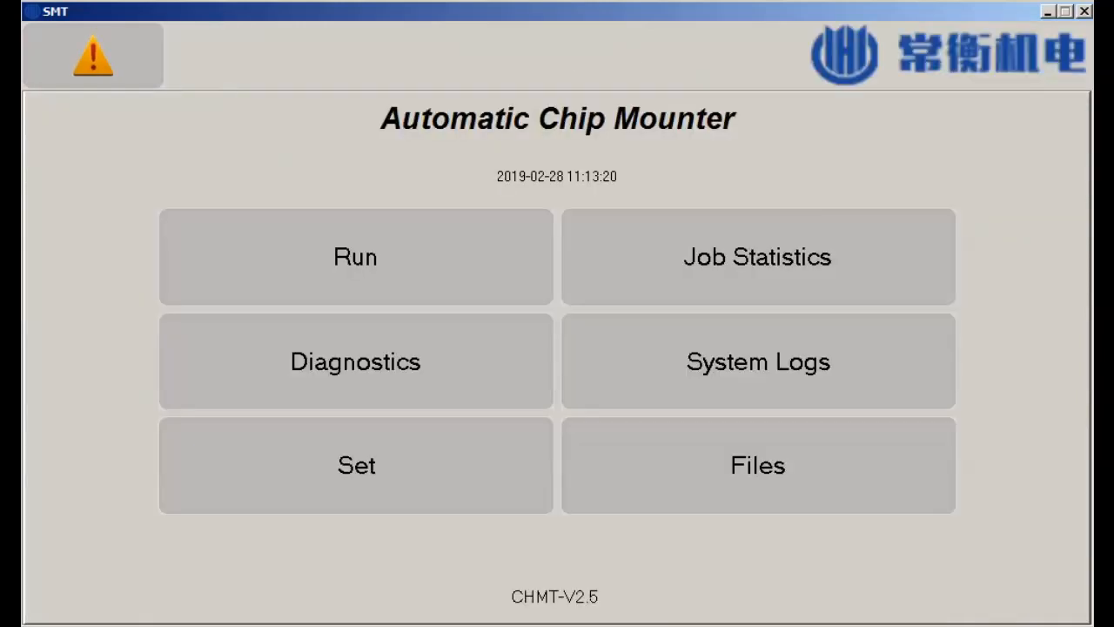
Load the converted PPTest1 work file for running and select component row 1 in its placement list
left_click(356, 257)
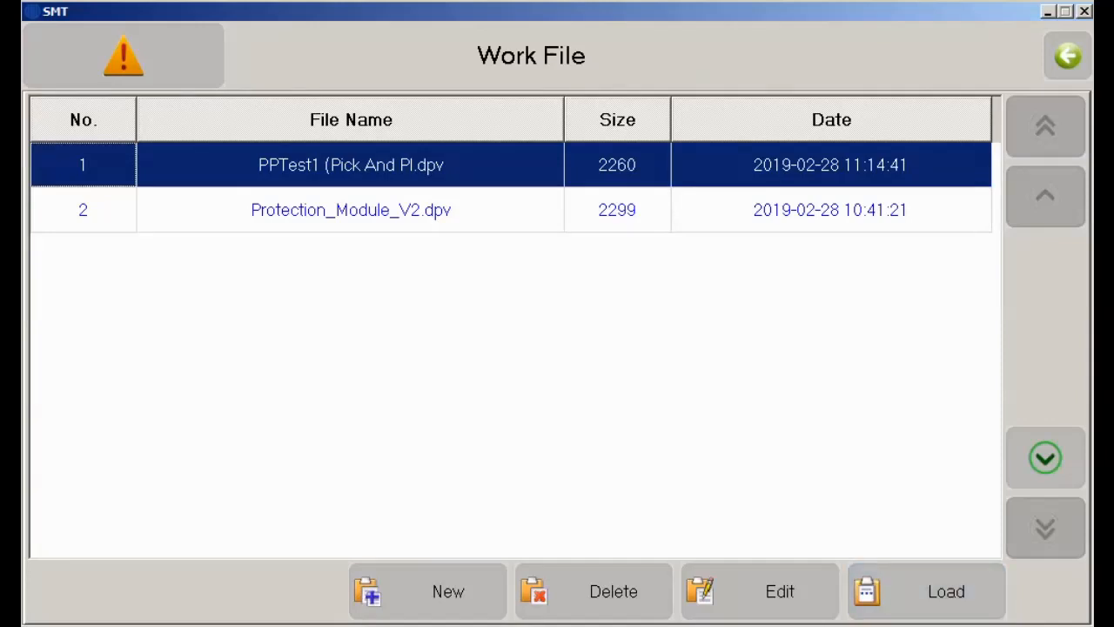
left_click(925, 591)
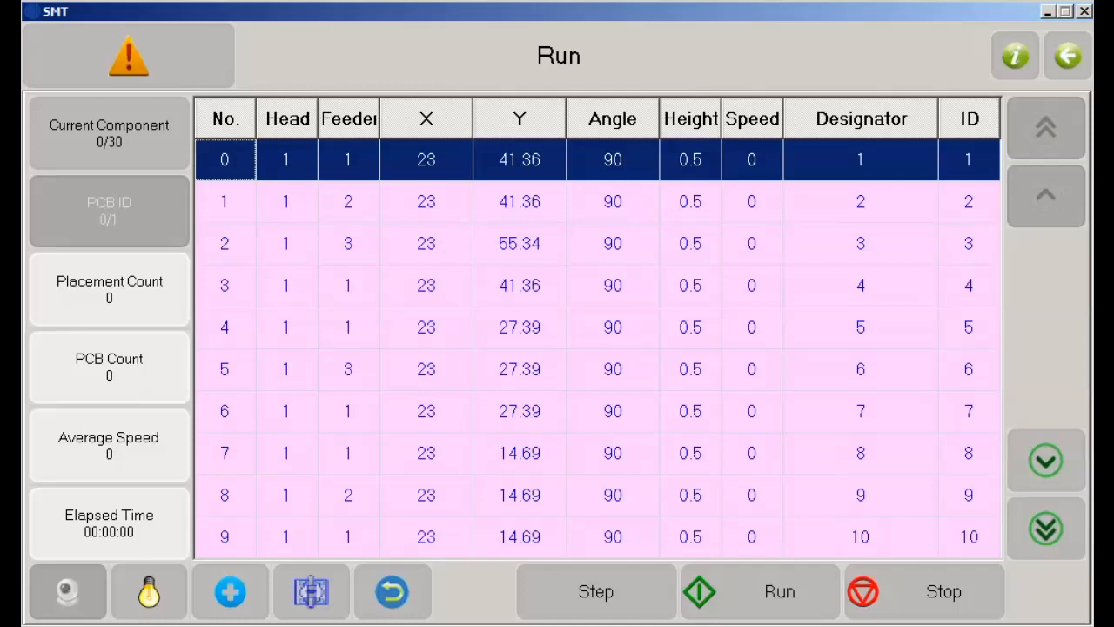
left_click(425, 201)
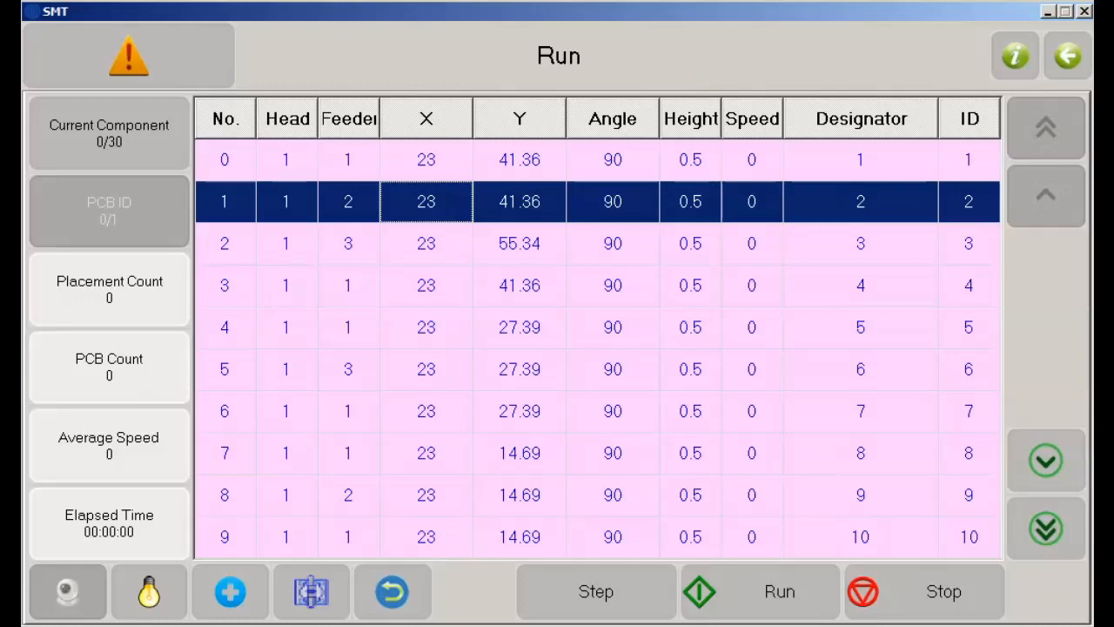
Leave the run screen and reload the PPTest1 work file, repeating this once more from the main screen
left_click(1068, 56)
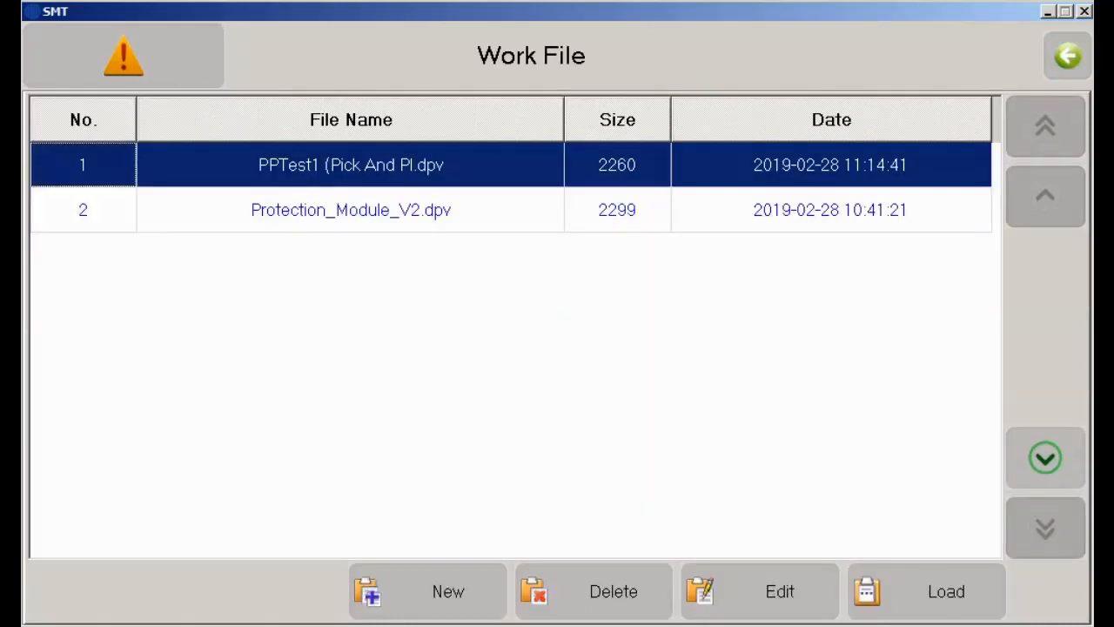
left_click(927, 591)
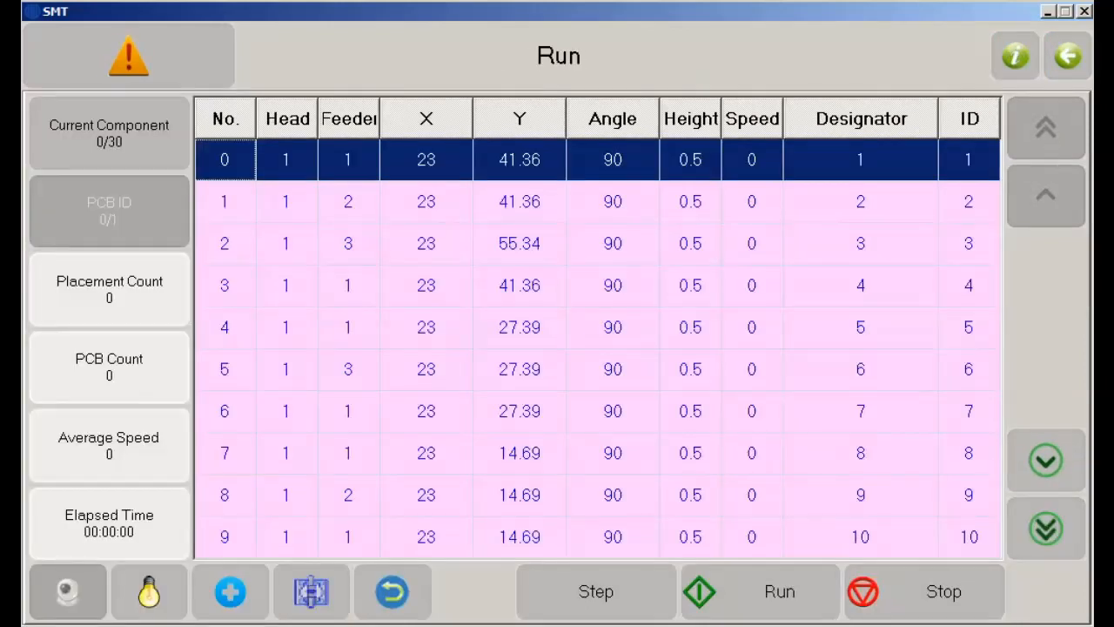
left_click(1068, 56)
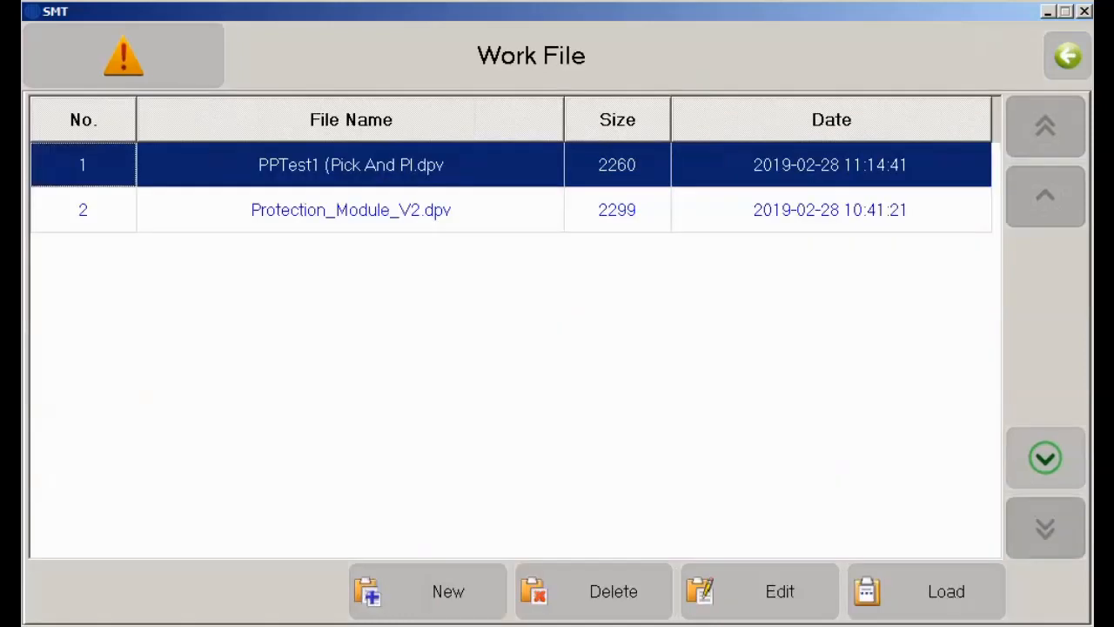
left_click(1068, 56)
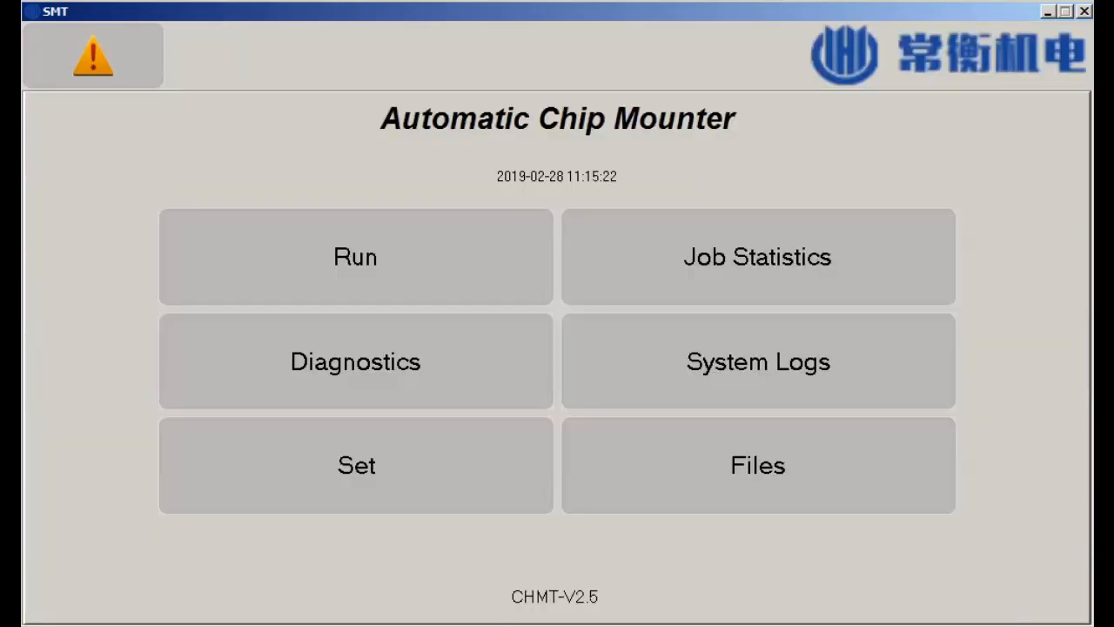
left_click(355, 257)
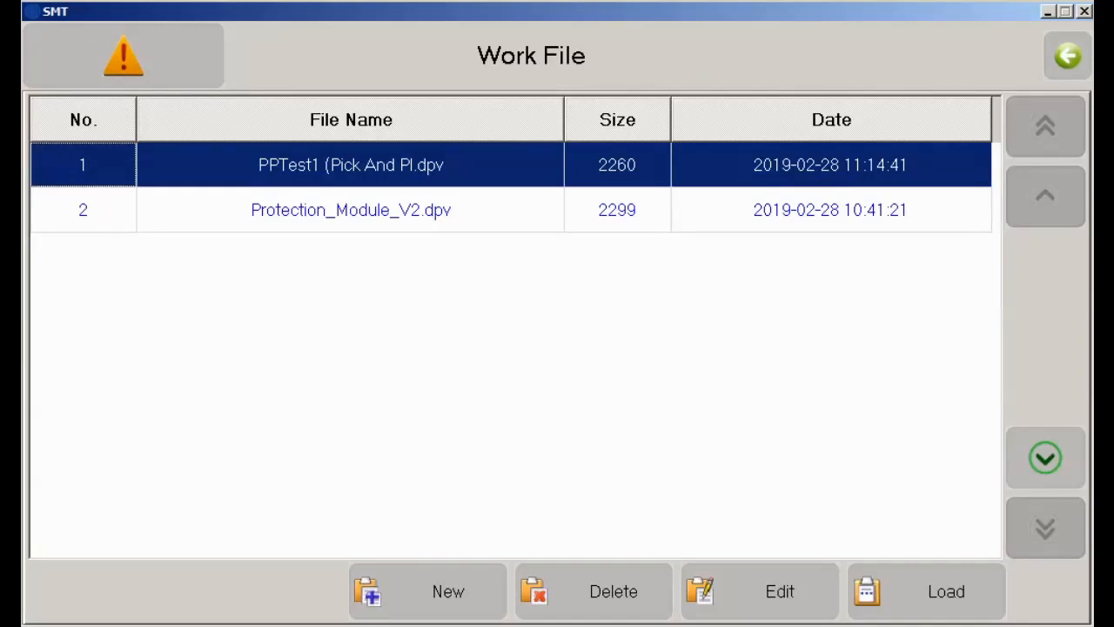
left_click(927, 591)
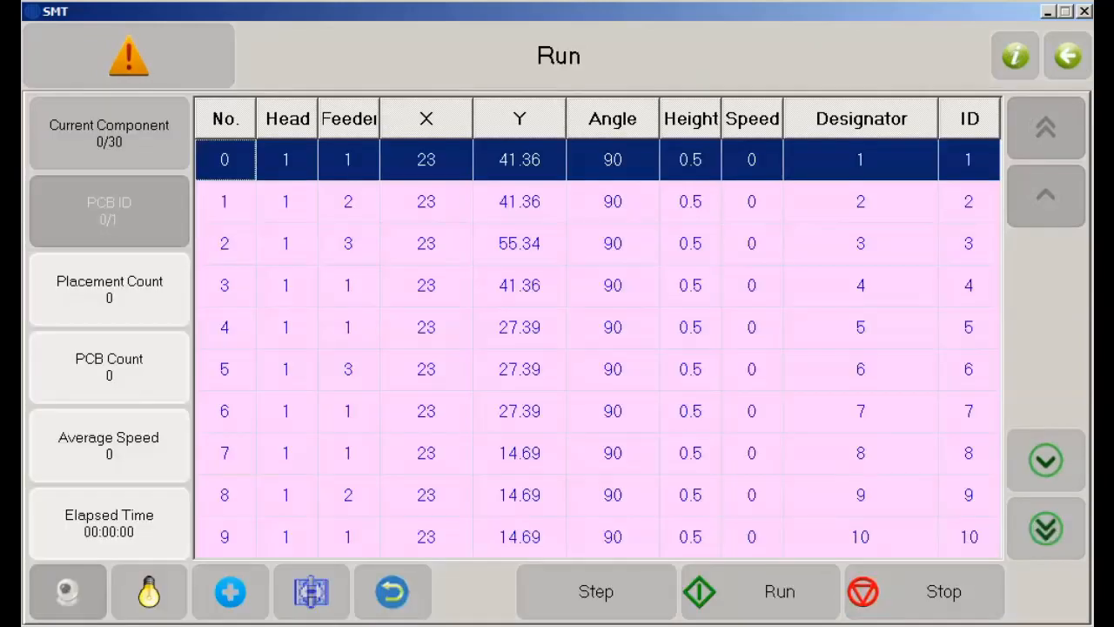